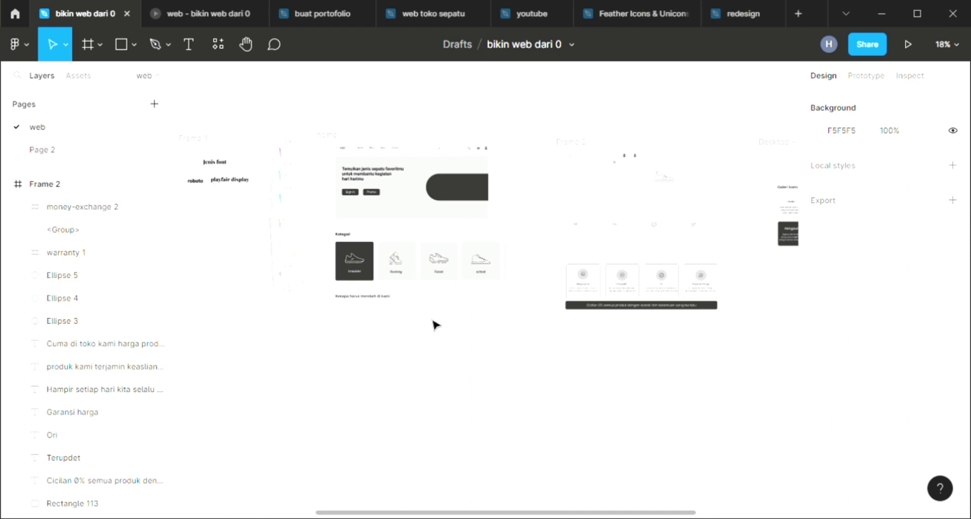
# - Zoom and pan the canvas to the Kategori cards and the 'Kenapa harus membeli di kami' heading
pyautogui.scroll(2, 329, 234)
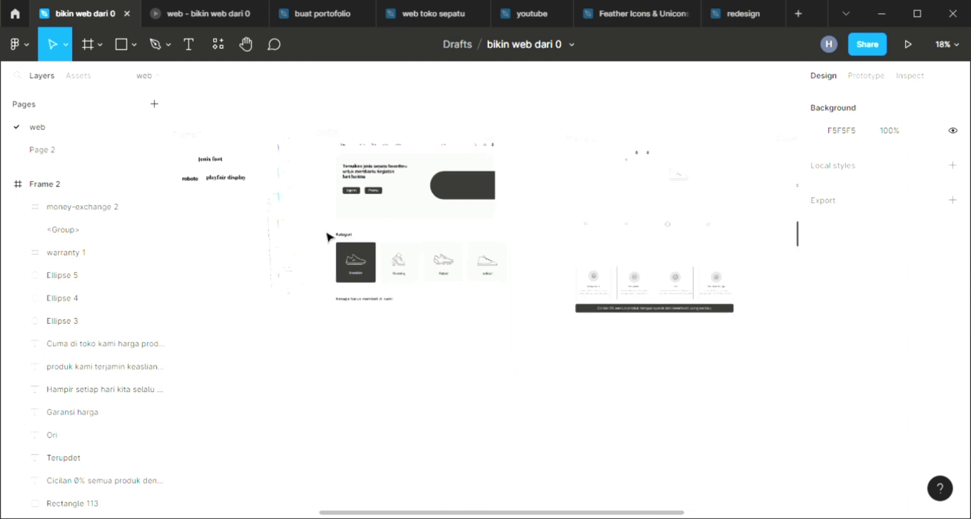
pyautogui.scroll(2, 372, 132)
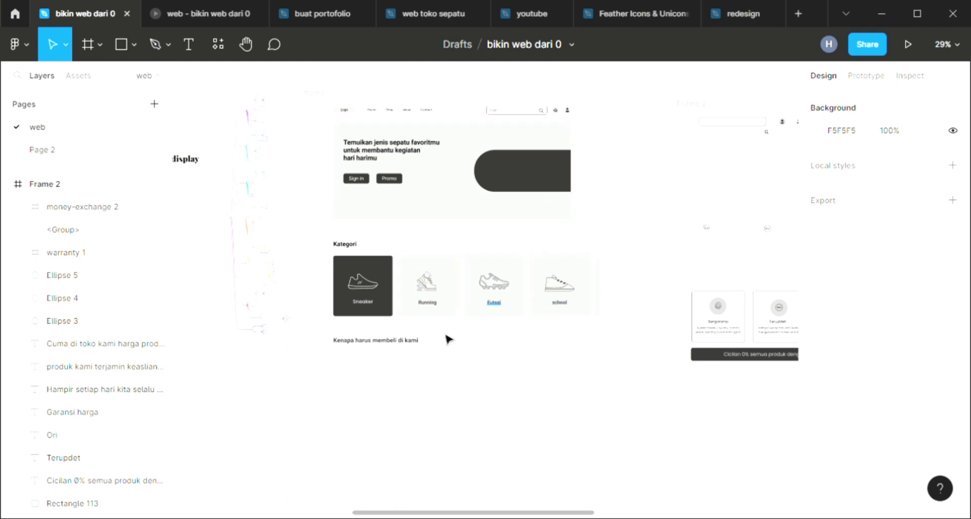
pyautogui.keyDown('ctrl'); pyautogui.scroll(1, 226, 140); pyautogui.keyUp('ctrl')
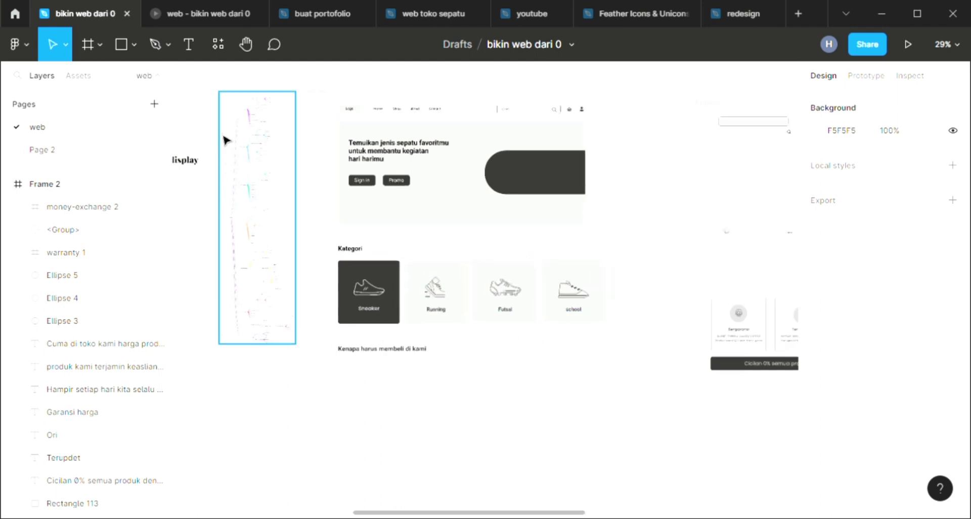
pyautogui.keyDown('ctrl'); pyautogui.scroll(2, 226, 140); pyautogui.keyUp('ctrl')
pyautogui.keyDown('ctrl'); pyautogui.scroll(2, 238, 123); pyautogui.keyUp('ctrl')
pyautogui.keyDown('ctrl'); pyautogui.scroll(2, 247, 119); pyautogui.keyUp('ctrl')
pyautogui.keyDown('ctrl'); pyautogui.scroll(2, 258, 136); pyautogui.keyUp('ctrl')
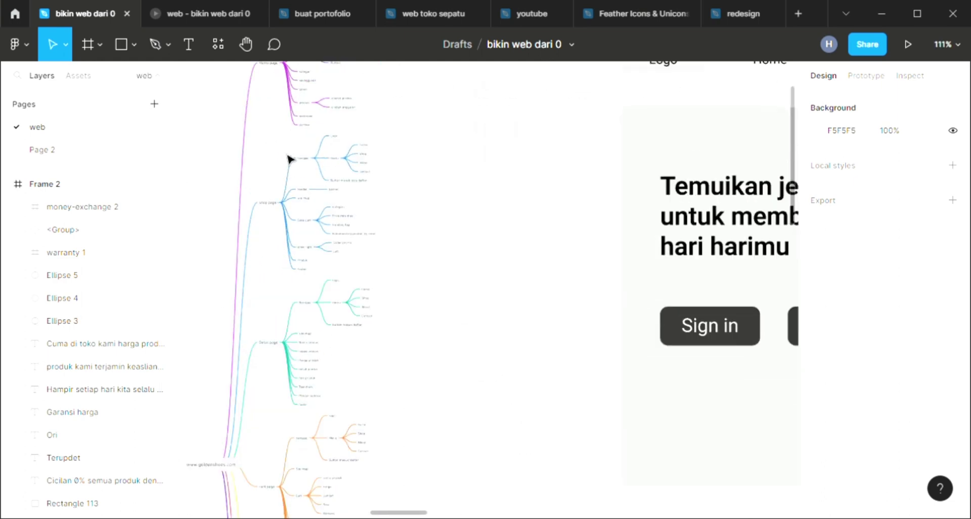
pyautogui.keyDown('ctrl'); pyautogui.scroll(2, 292, 160); pyautogui.keyUp('ctrl')
pyautogui.keyDown('ctrl'); pyautogui.scroll(2, 295, 160); pyautogui.keyUp('ctrl')
pyautogui.keyDown('ctrl'); pyautogui.scroll(1, 318, 174); pyautogui.keyUp('ctrl')
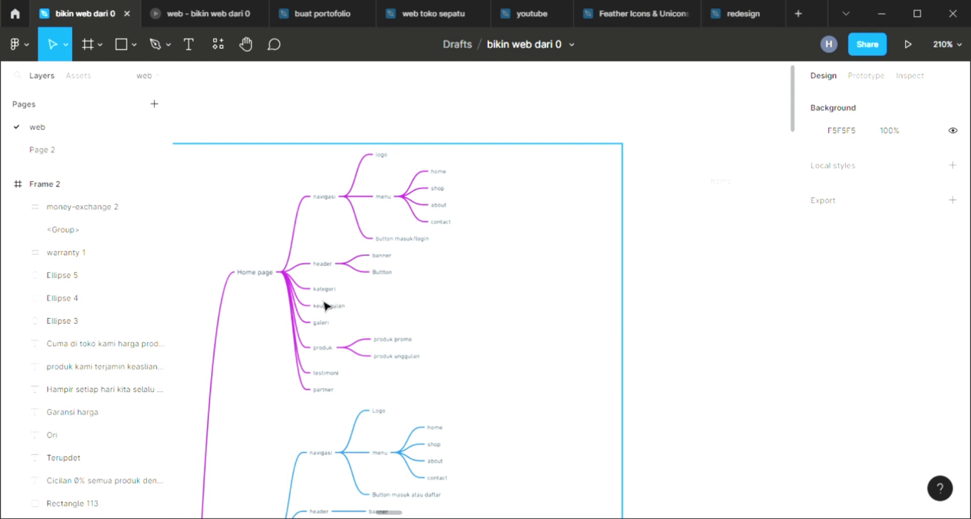
pyautogui.scroll(-1, 324, 306)
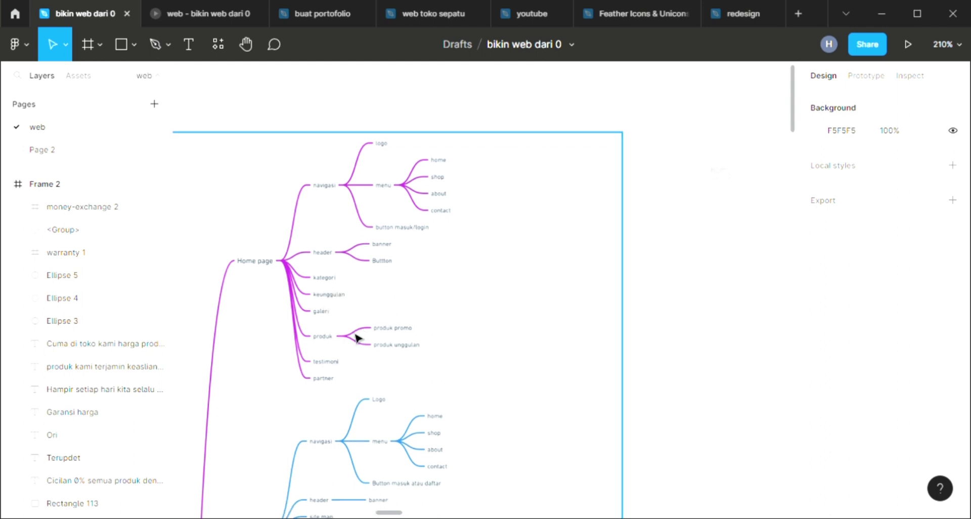
pyautogui.scroll(-1, 363, 336)
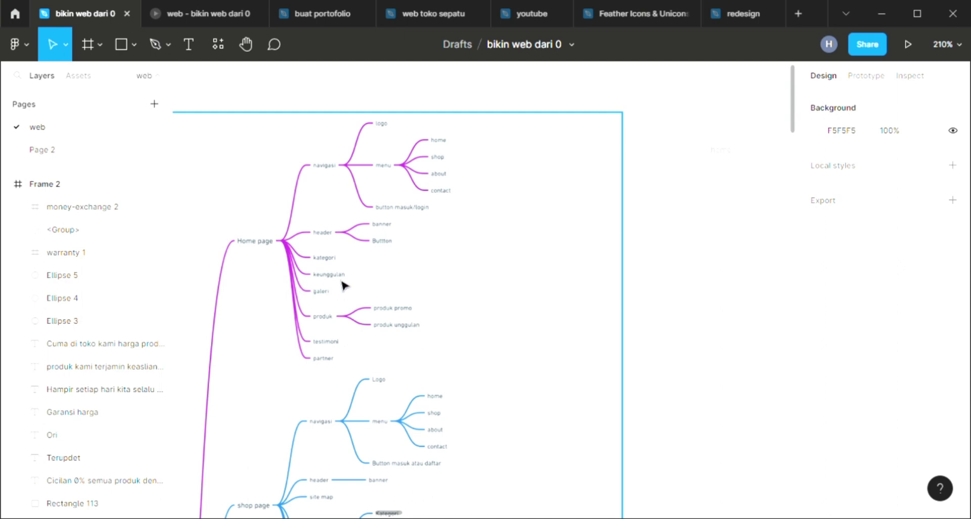
pyautogui.scroll(-3, 333, 316)
pyautogui.scroll(-3, 333, 317)
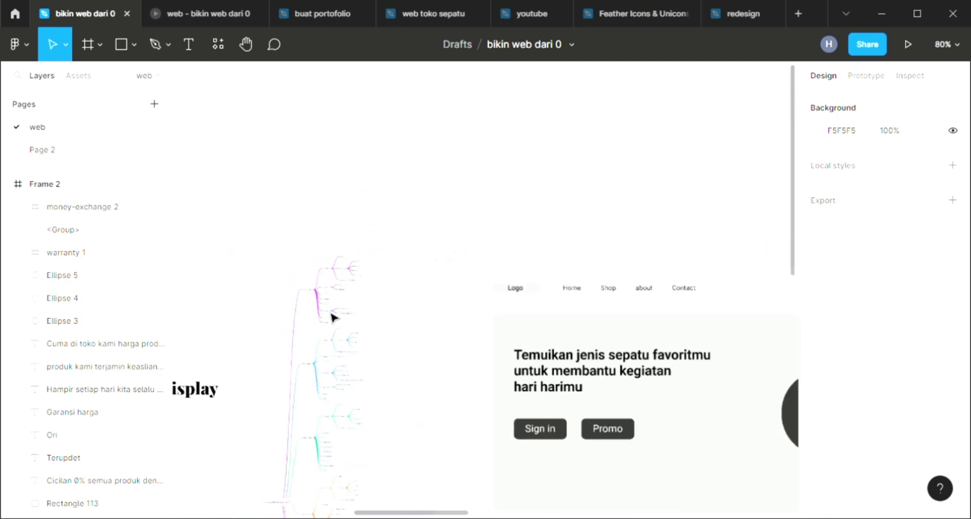
pyautogui.scroll(-3, 333, 317)
pyautogui.scroll(-5, 332, 318)
pyautogui.scroll(-2, 333, 317)
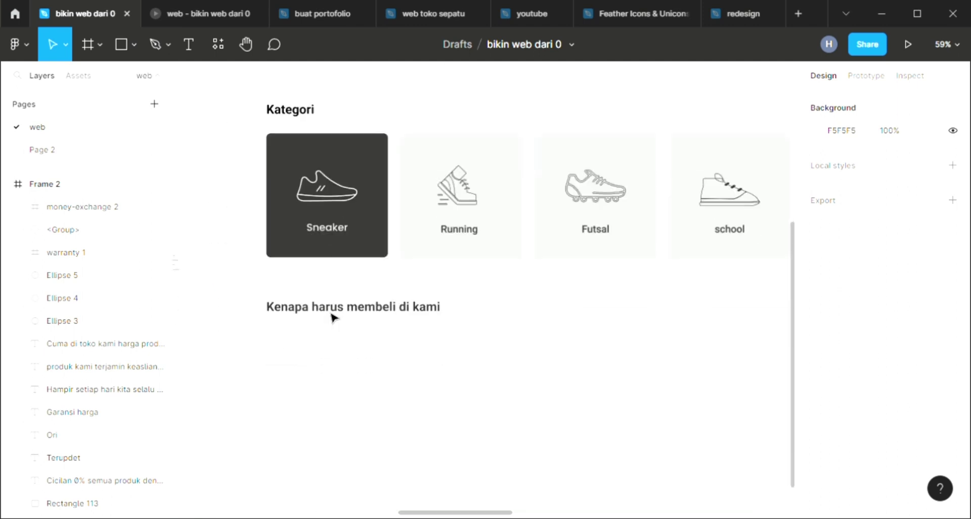
pyautogui.scroll(-1, 374, 327)
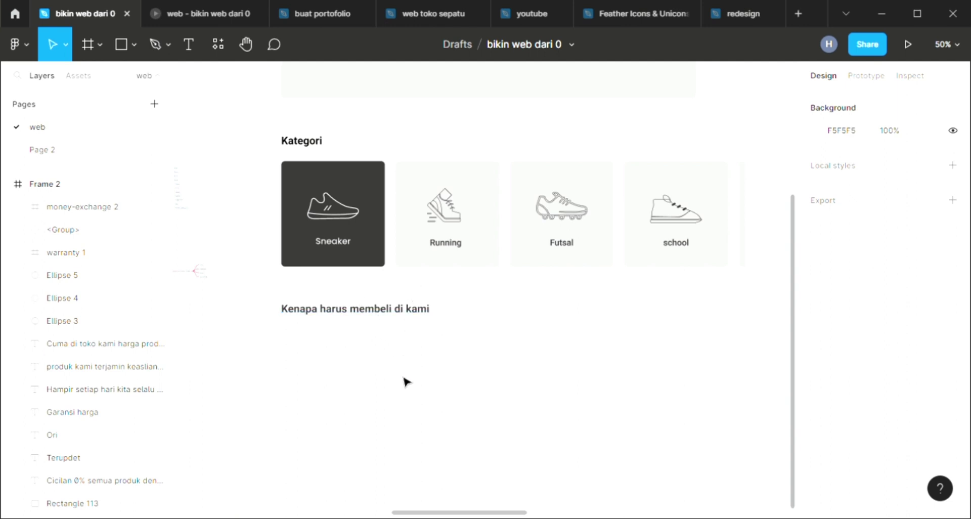
pyautogui.keyDown('ctrl'); pyautogui.scroll(-2, 404, 394); pyautogui.keyUp('ctrl')
# - Duplicate the dark Sneaker card background and place it 40 units below the heading
pyautogui.click(388, 266)
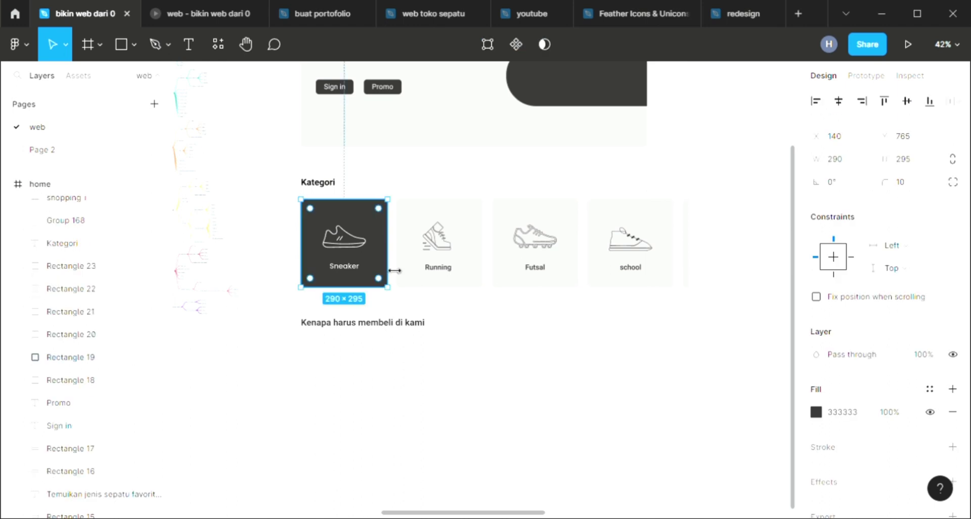
pyautogui.hotkey('ctrl', 'd')
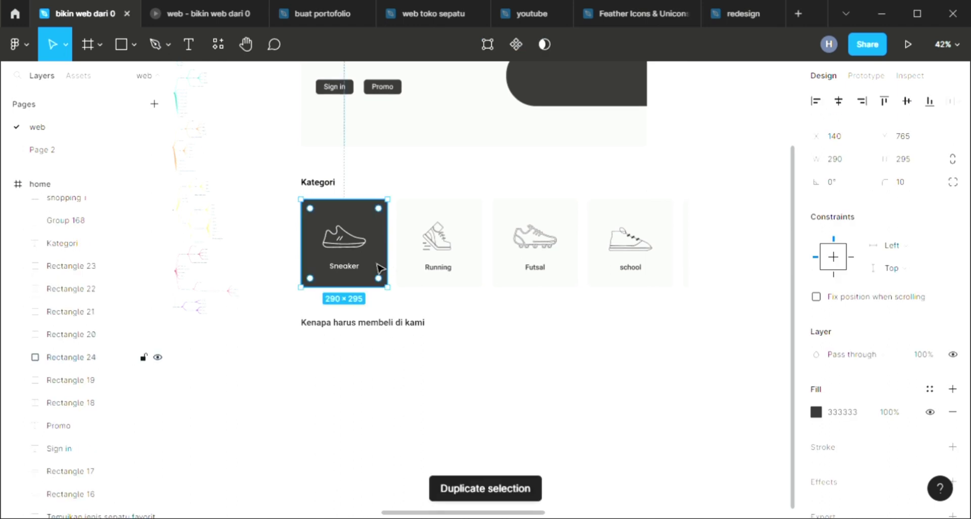
pyautogui.moveTo(378, 266); pyautogui.dragTo(380, 411)
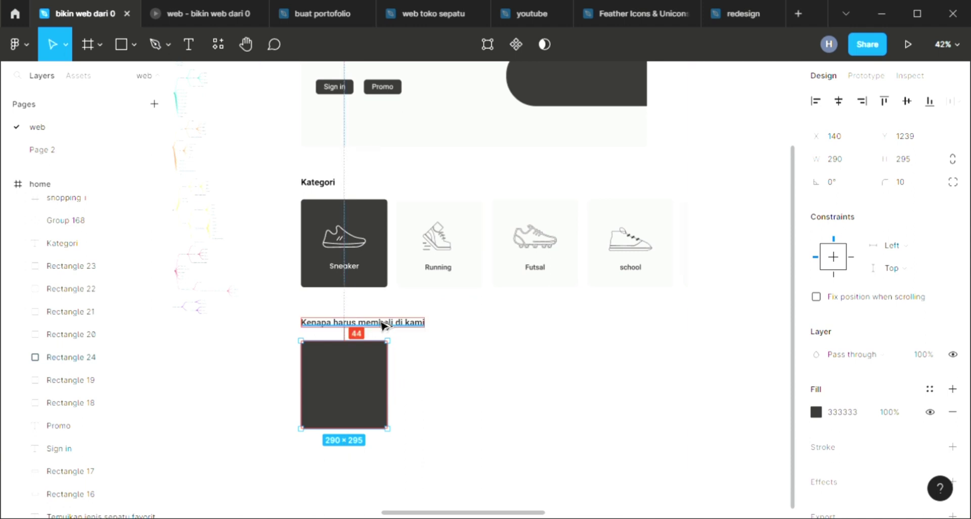
pyautogui.press('Up')
pyautogui.press('Up')
pyautogui.press('Up')
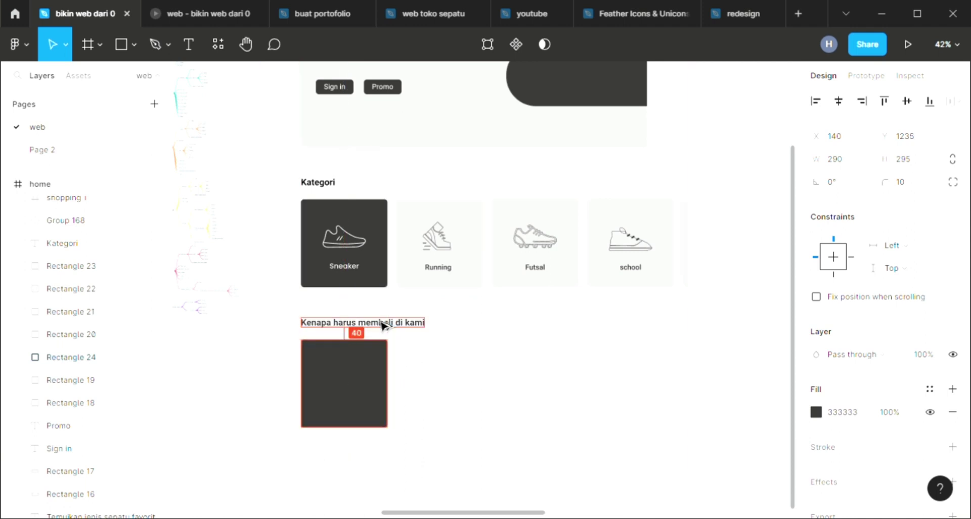
# - Compare the 'Kenapa harus membeli di kami' heading's alignment with the Kategori heading
pyautogui.click(382, 324)
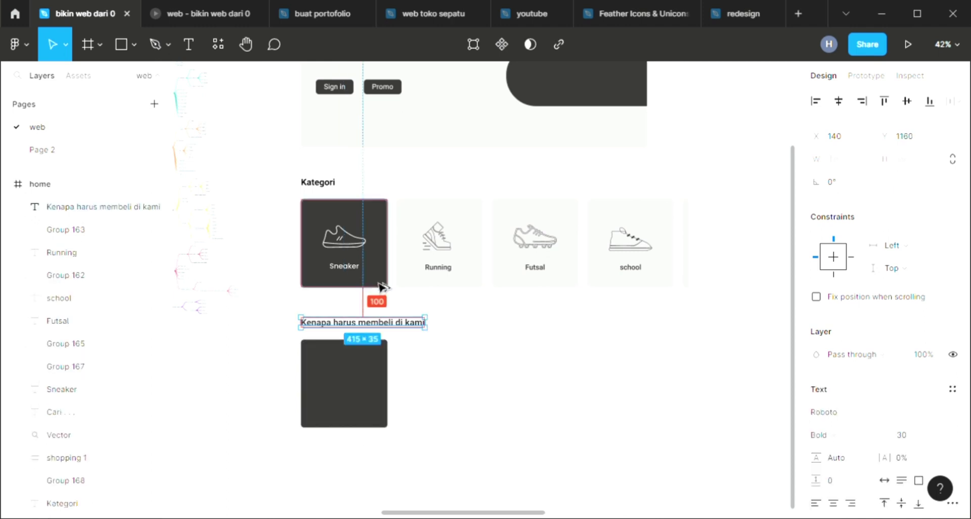
pyautogui.click(330, 183)
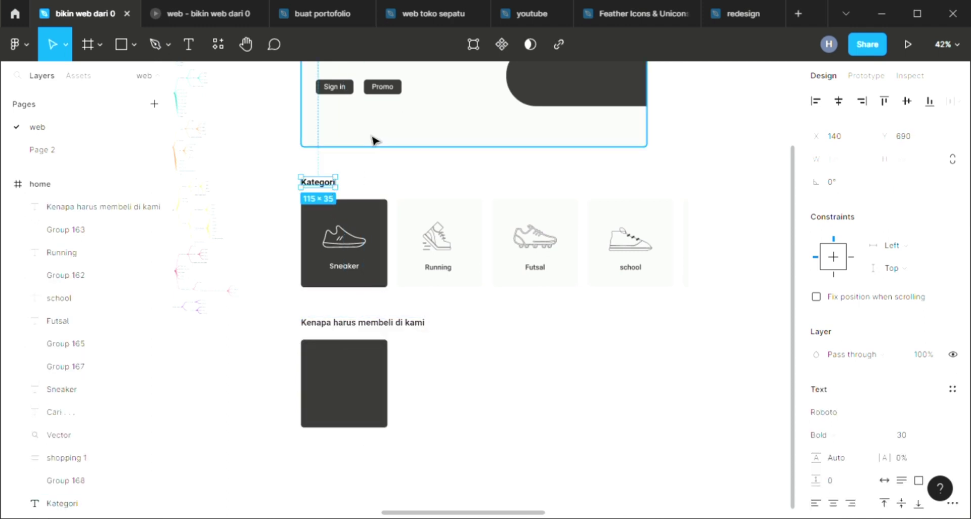
pyautogui.click(380, 329)
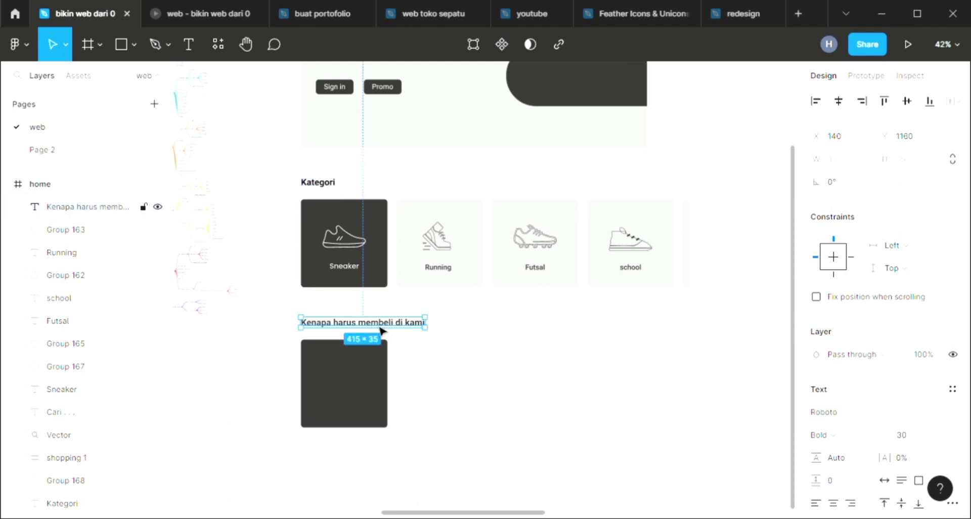
pyautogui.click(322, 190)
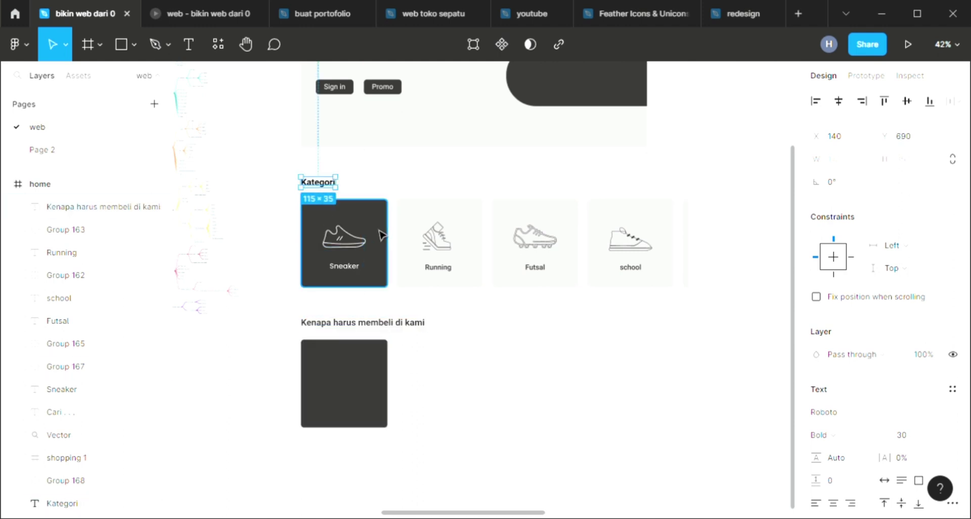
pyautogui.scroll(2, 379, 231)
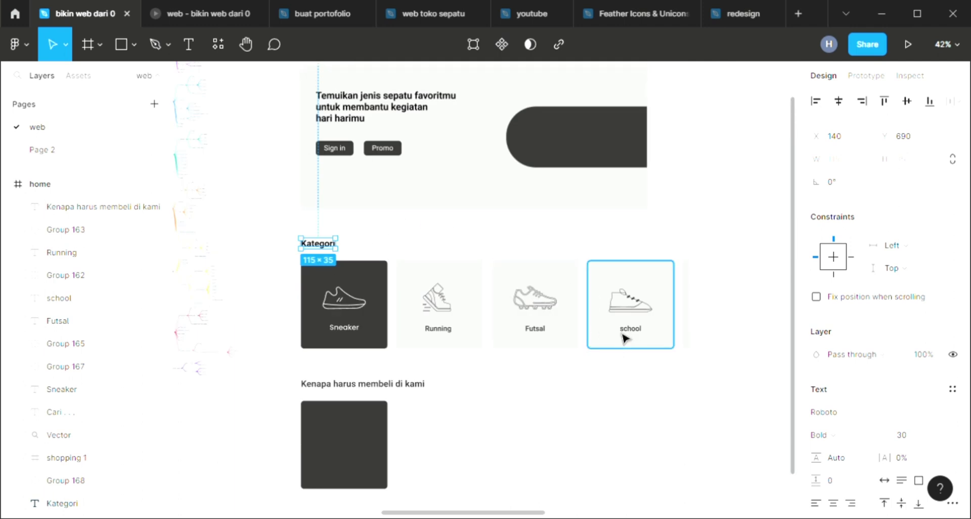
pyautogui.scroll(-1, 574, 353)
pyautogui.scroll(-2, 444, 337)
# - Resize the new dark card to a width of 260
pyautogui.click(367, 374)
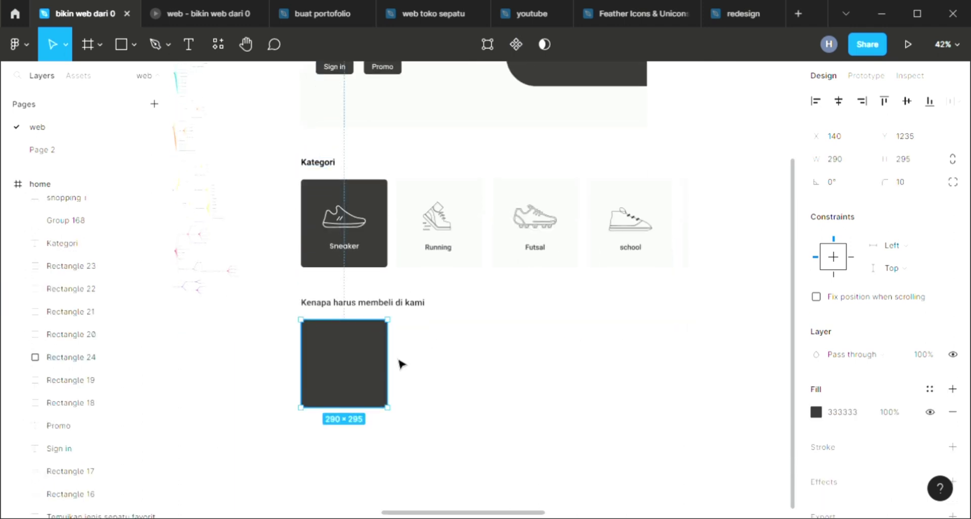
pyautogui.moveTo(388, 364); pyautogui.dragTo(660, 419)
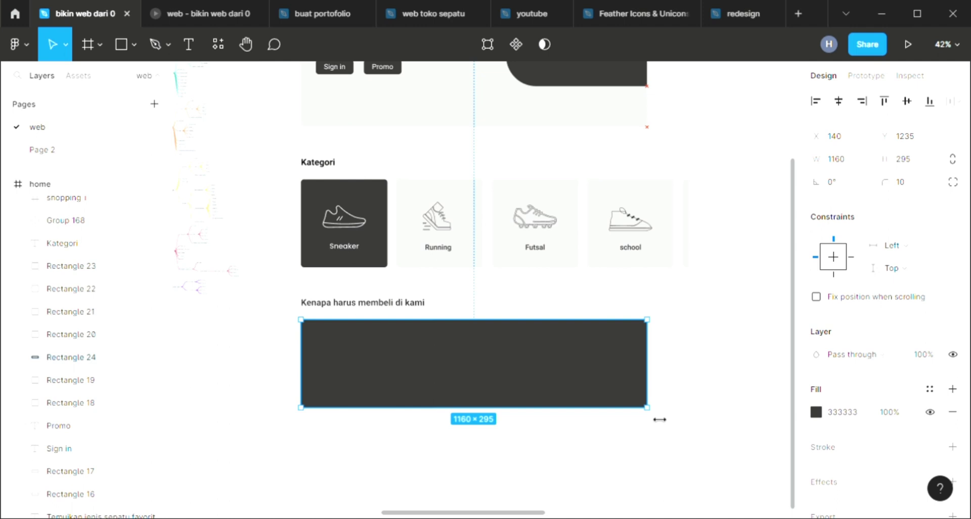
pyautogui.press('alt')
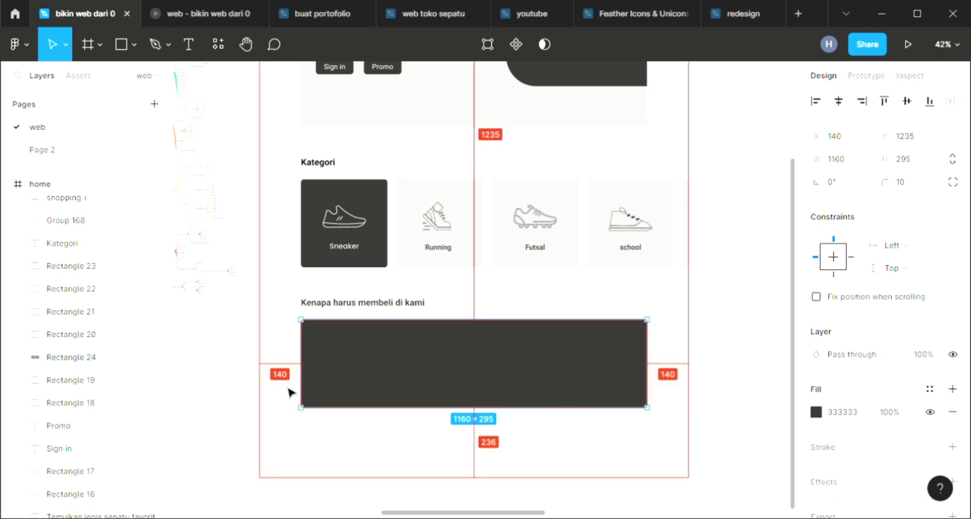
pyautogui.click(835, 161)
pyautogui.press('Right')
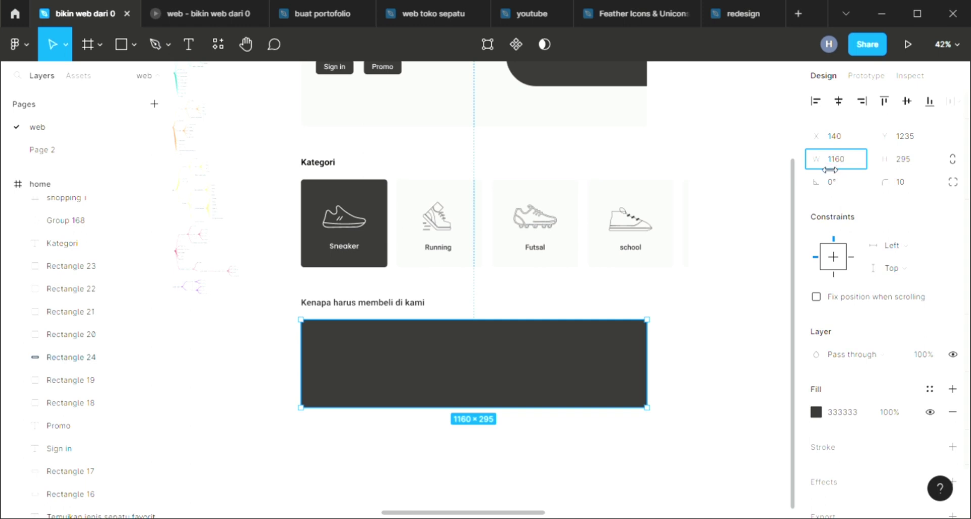
pyautogui.write('290')
pyautogui.press('Return')
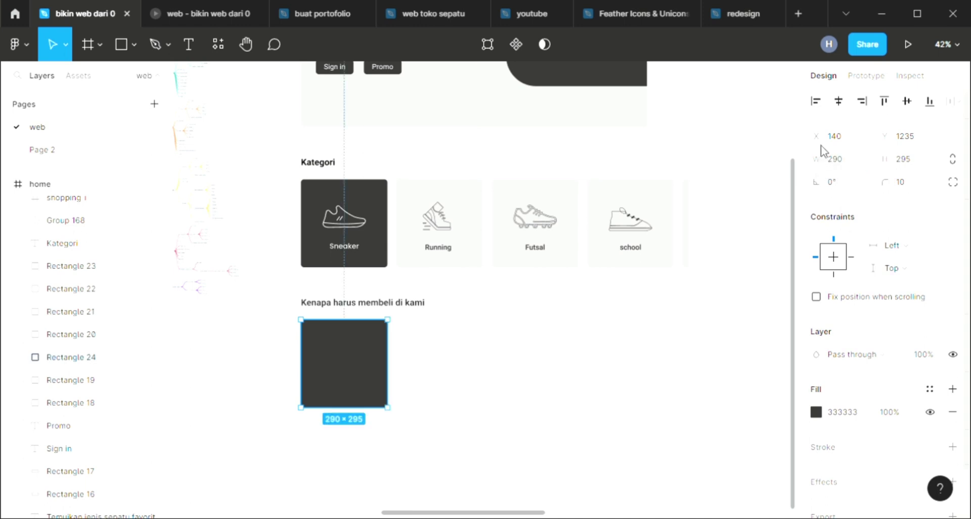
pyautogui.click(854, 160)
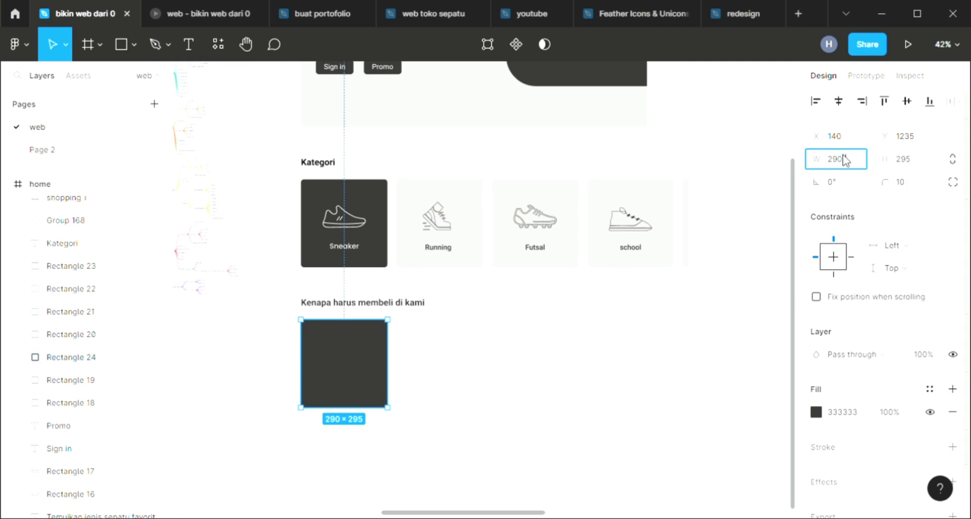
pyautogui.press('BackSpace')
pyautogui.press('BackSpace')
pyautogui.write('60')
pyautogui.press('Return')
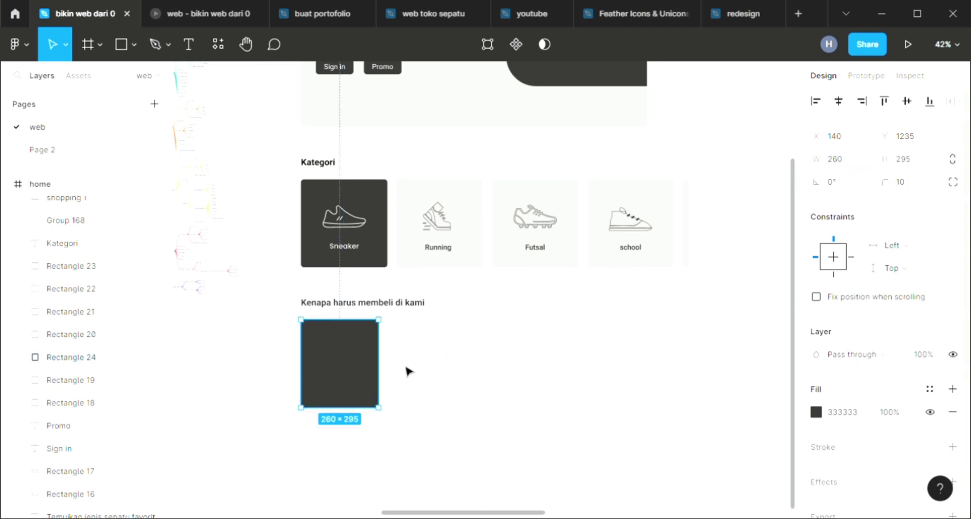
# - Duplicate the 260-wide card into a row of four cards
pyautogui.hotkey('ctrl', 'd')
pyautogui.moveTo(348, 382)
pyautogui.mouseDown()
pyautogui.moveTo(447, 388)
pyautogui.moveTo(438, 375)
pyautogui.mouseUp()
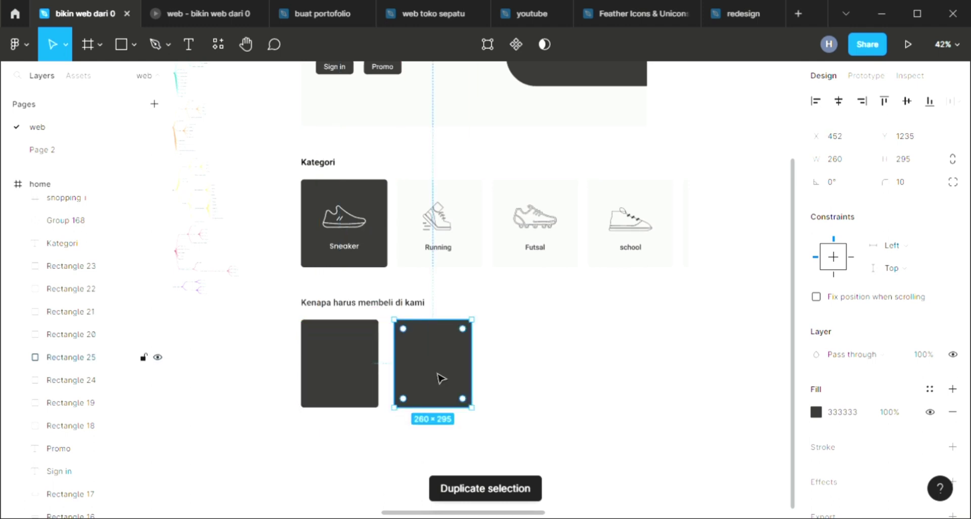
pyautogui.hotkey('ctrl', 'd')
pyautogui.hotkey('ctrl', 'd')
pyautogui.moveTo(614, 385); pyautogui.dragTo(603, 381)
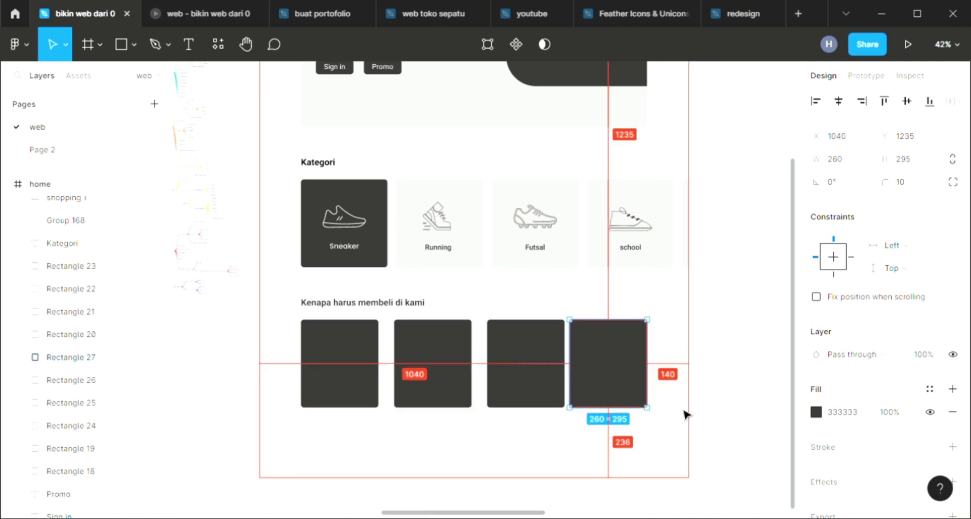
# - Use auto layout to space the four dark cards 40 apart, then remove the frame
pyautogui.keyDown('shift'); pyautogui.click(529, 385); pyautogui.keyUp('shift')
pyautogui.keyDown('shift'); pyautogui.click(436, 379); pyautogui.keyUp('shift')
pyautogui.keyDown('shift'); pyautogui.click(356, 371); pyautogui.keyUp('shift')
pyautogui.moveTo(71, 426)
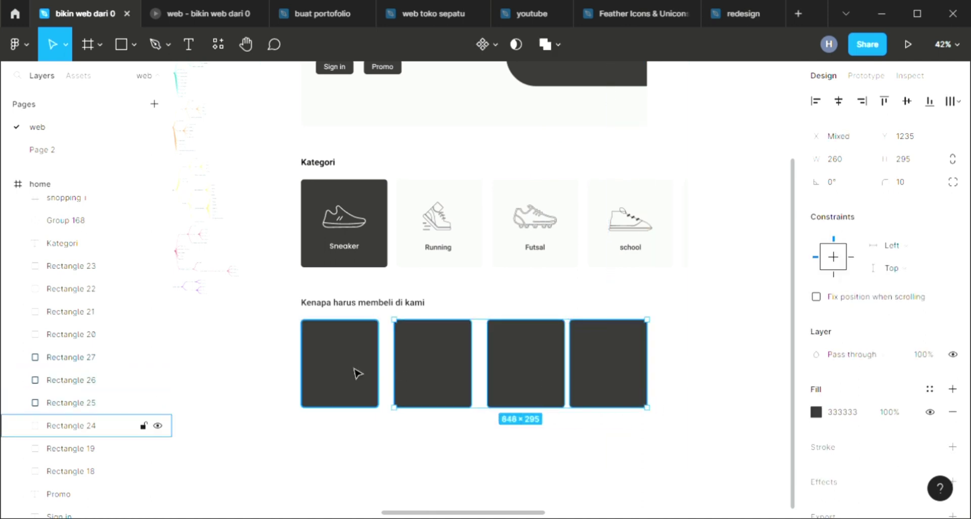
pyautogui.hotkey('shift', 'a')
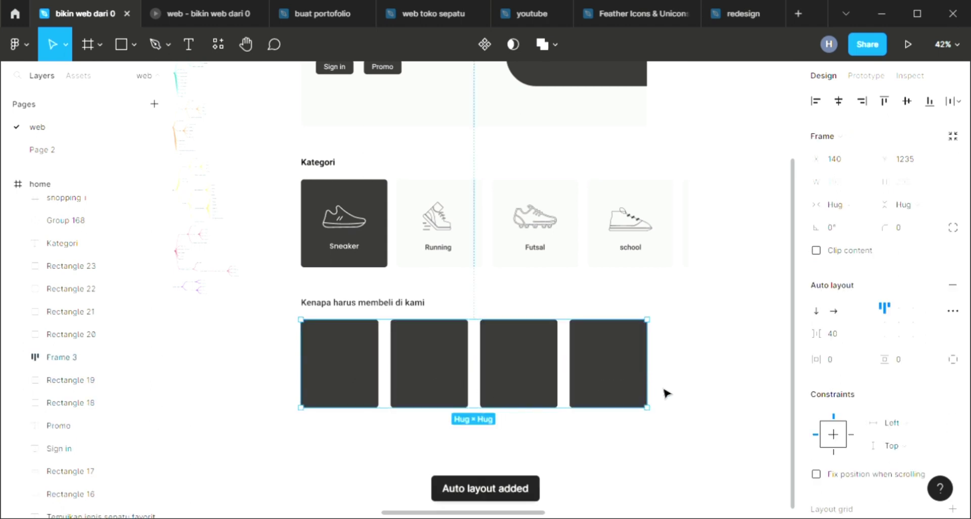
pyautogui.press('alt')
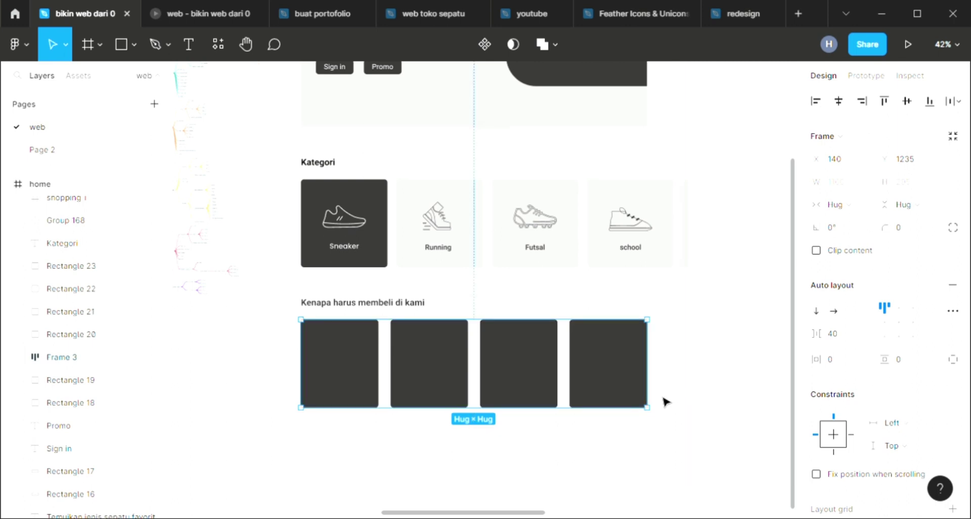
pyautogui.hotkey('ctrl', 'shift', 'g')
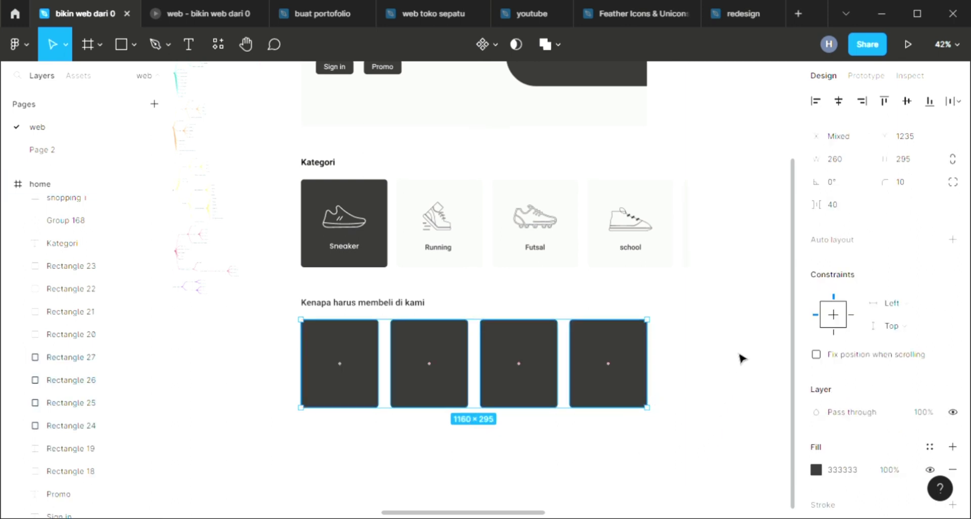
pyautogui.click(527, 436)
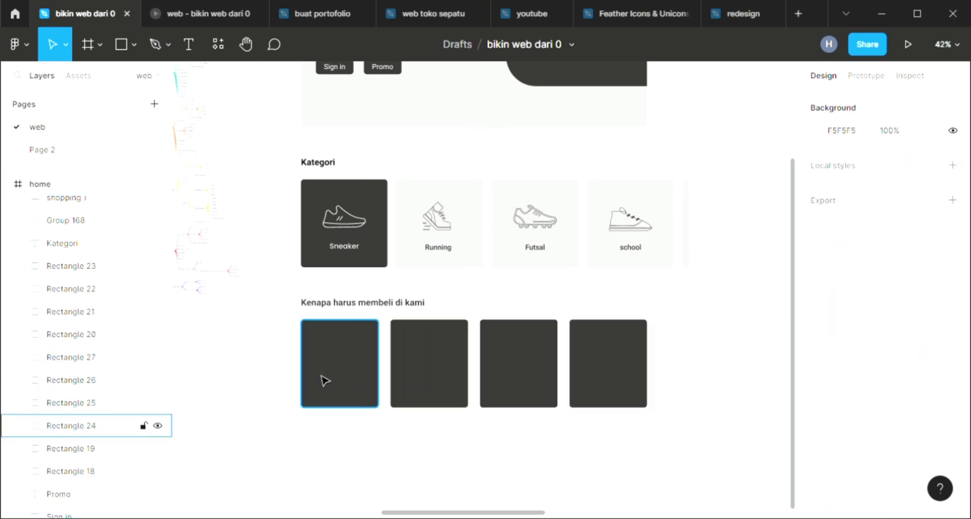
pyautogui.scroll(-1, 338, 370)
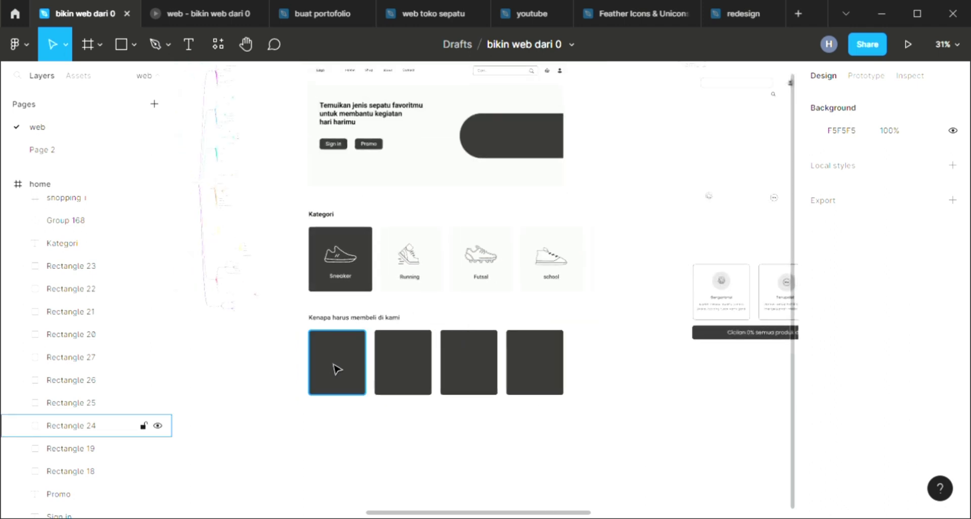
pyautogui.scroll(-2, 632, 314)
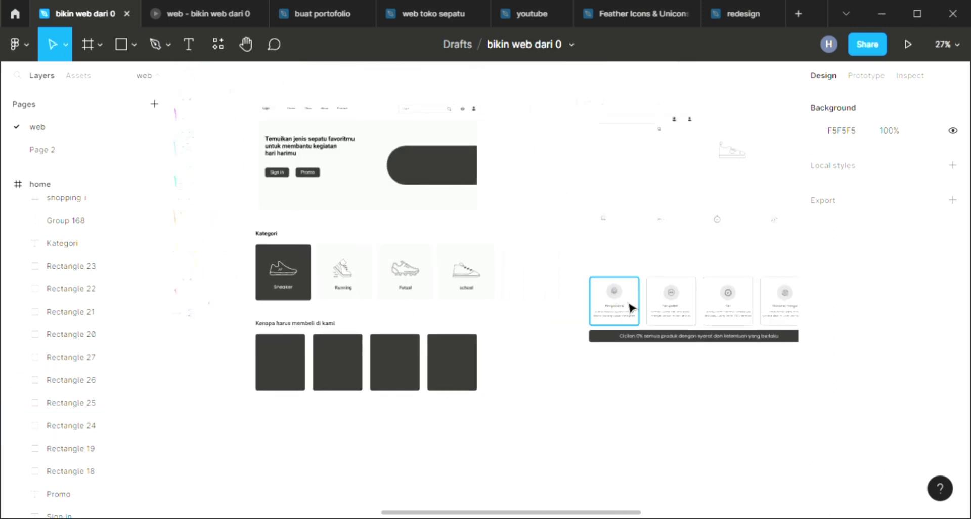
pyautogui.scroll(3, 631, 313)
pyautogui.scroll(2, 628, 310)
pyautogui.hscroll(3, 627, 307)
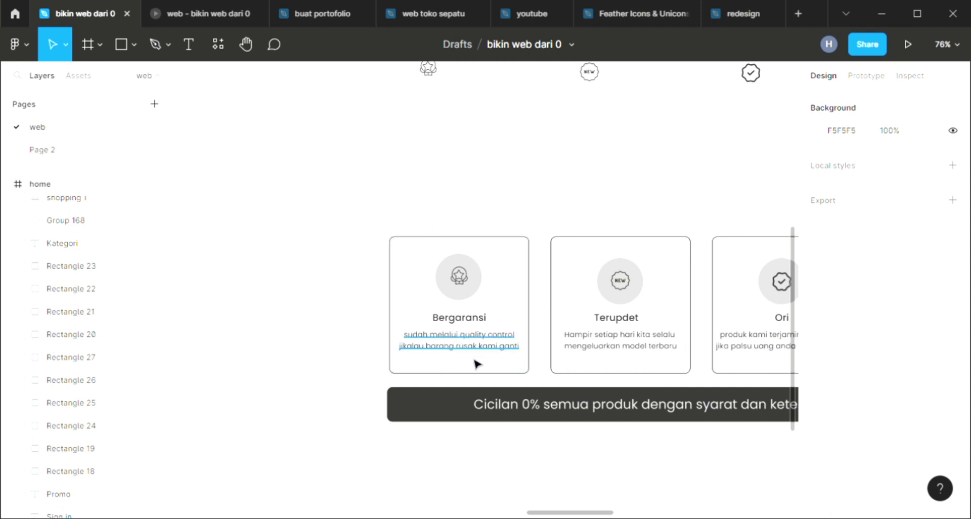
pyautogui.hscroll(1, 576, 374)
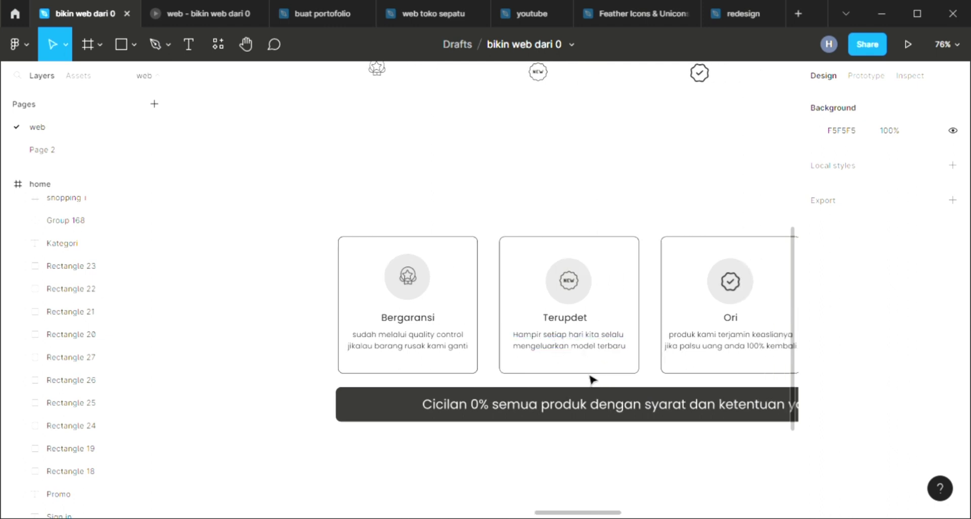
pyautogui.hscroll(5, 590, 385)
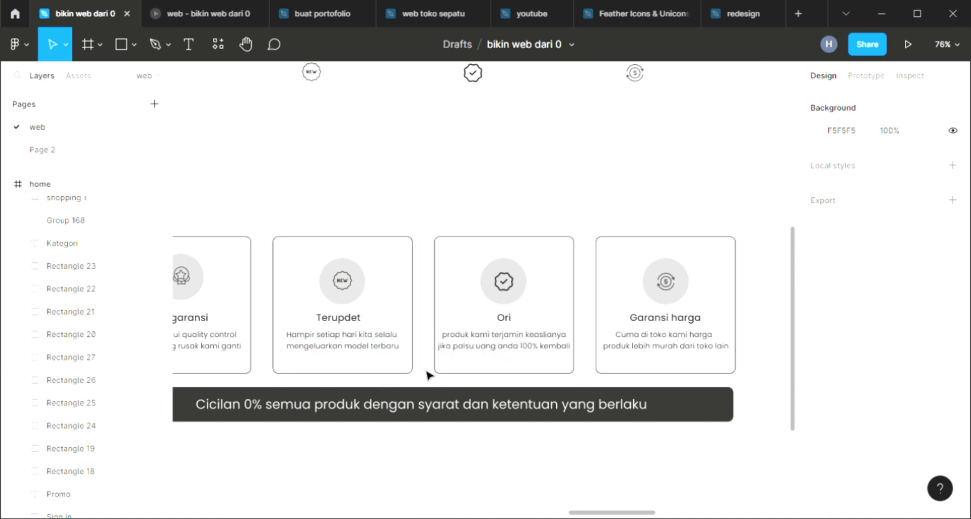
pyautogui.hscroll(1, 536, 346)
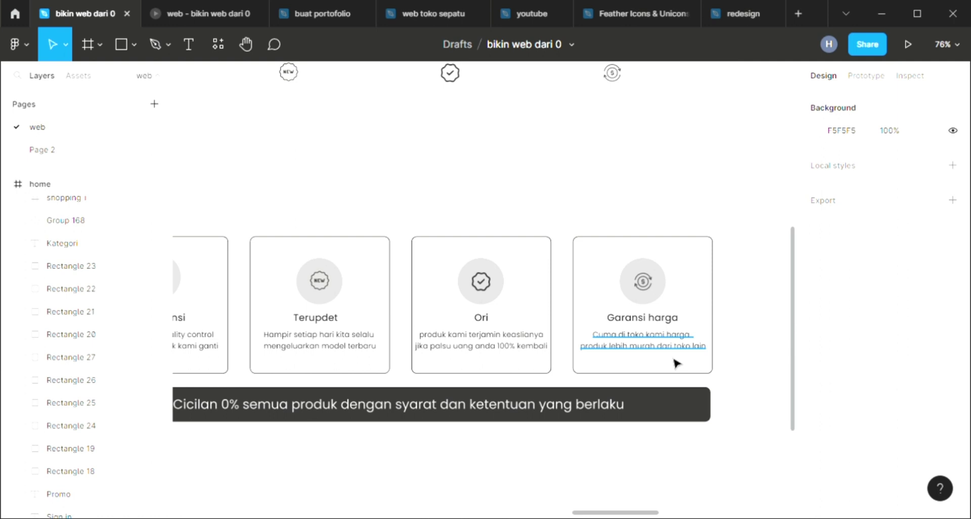
pyautogui.keyDown('ctrl'); pyautogui.scroll(-5, 672, 361); pyautogui.keyUp('ctrl')
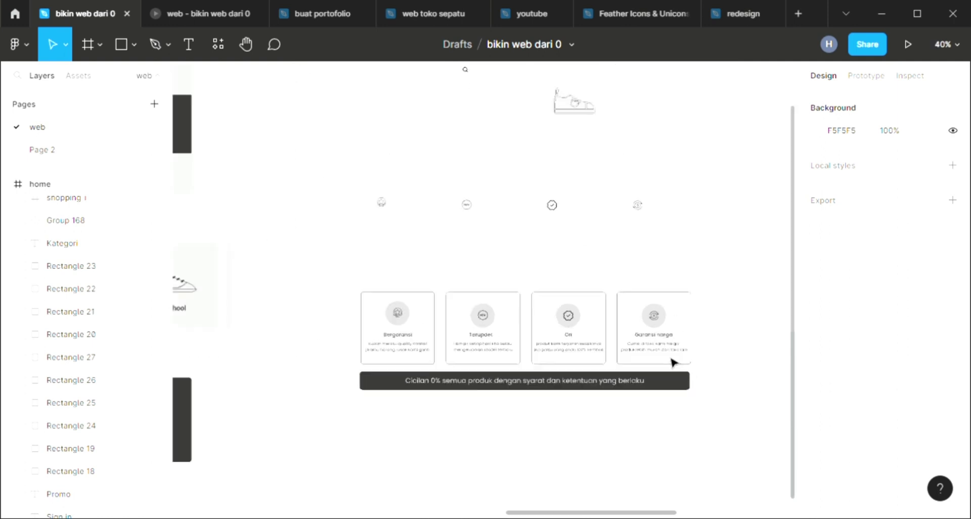
pyautogui.hscroll(-5, 673, 363)
pyautogui.keyDown('ctrl'); pyautogui.scroll(3, 726, 379); pyautogui.keyUp('ctrl')
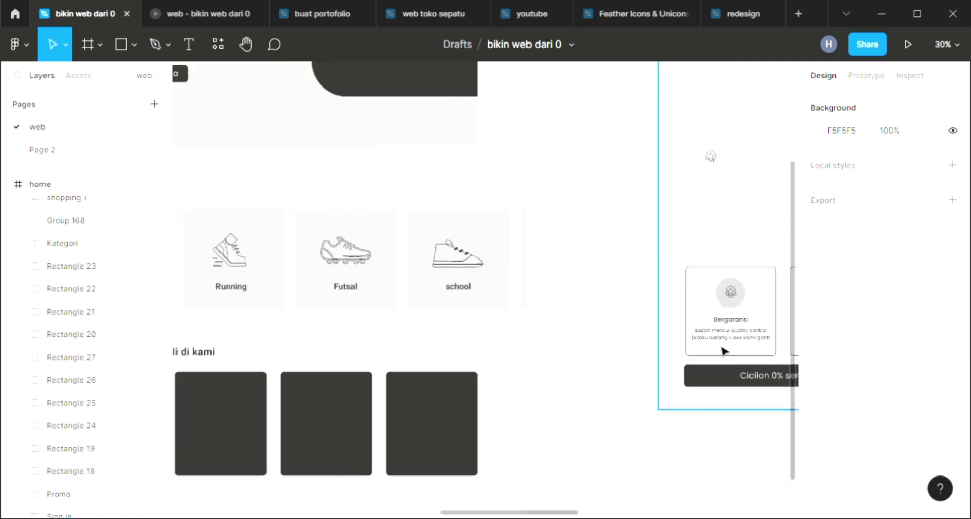
pyautogui.keyDown('ctrl'); pyautogui.scroll(2, 725, 349); pyautogui.keyUp('ctrl')
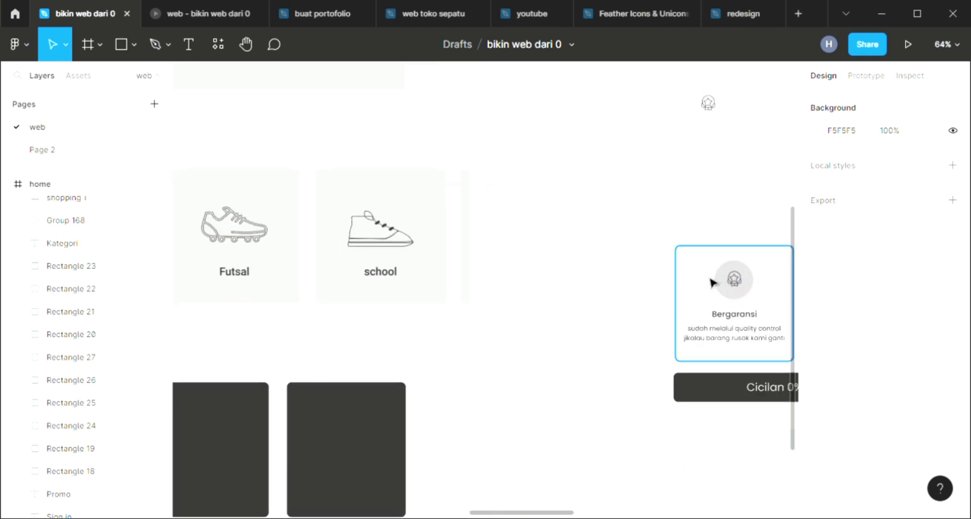
# - Move the Bergaransi icon and text into the first dark card, centred near its top
pyautogui.click(742, 326)
pyautogui.press('Return')
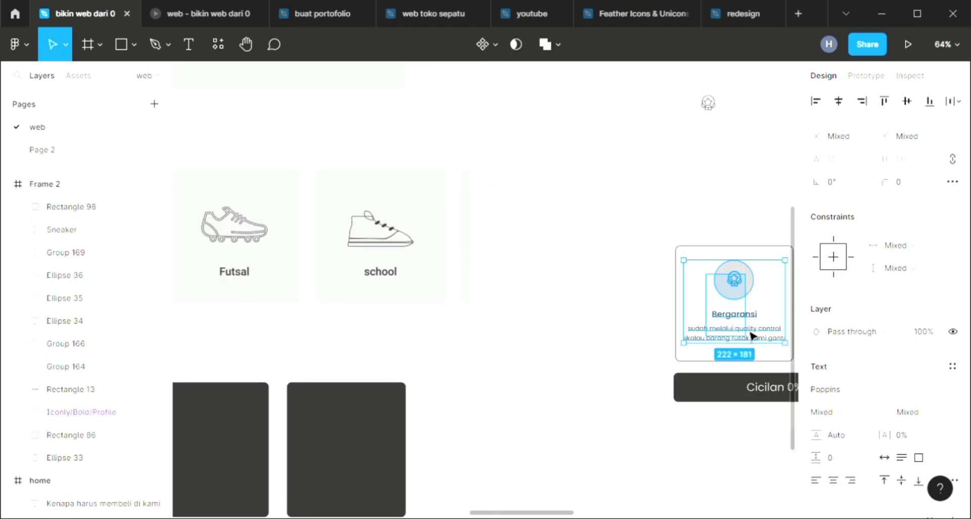
pyautogui.moveTo(752, 323)
pyautogui.mouseDown()
pyautogui.moveTo(70, 300)
pyautogui.moveTo(455, 185)
pyautogui.moveTo(460, 215)
pyautogui.mouseUp()
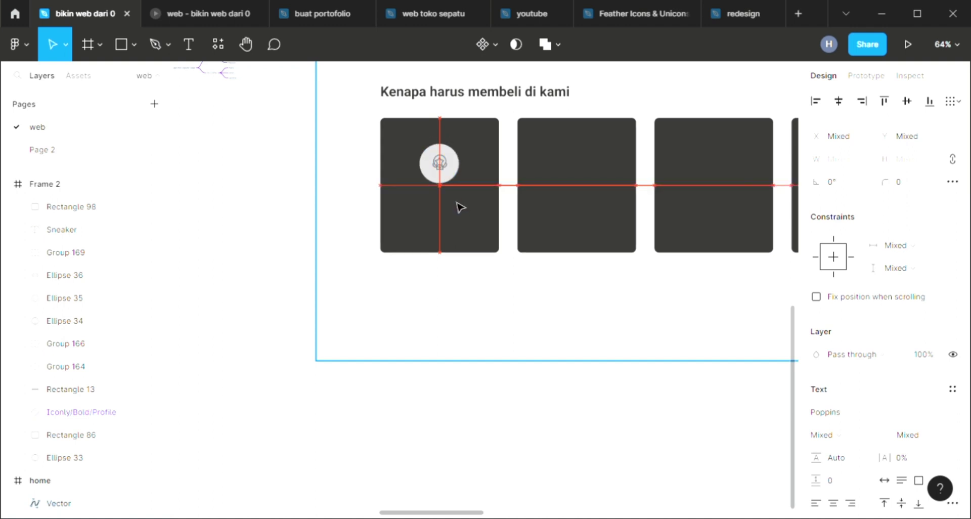
pyautogui.moveTo(462, 213); pyautogui.dragTo(460, 211)
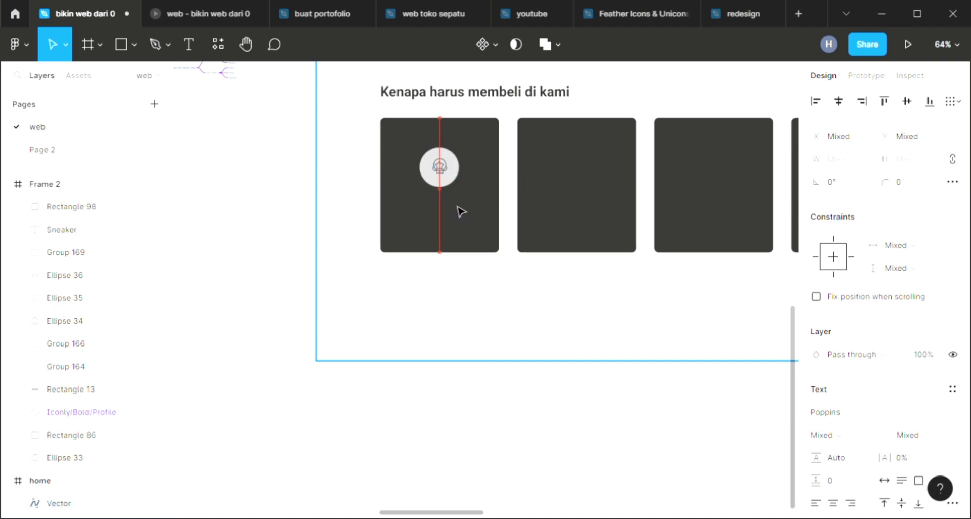
pyautogui.press('alt')
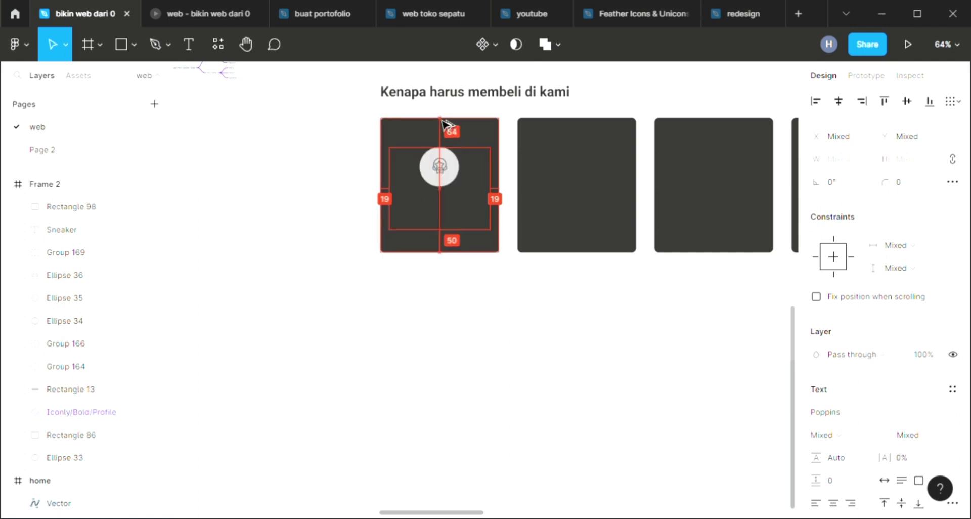
pyautogui.hotkey('ctrl', 'z')
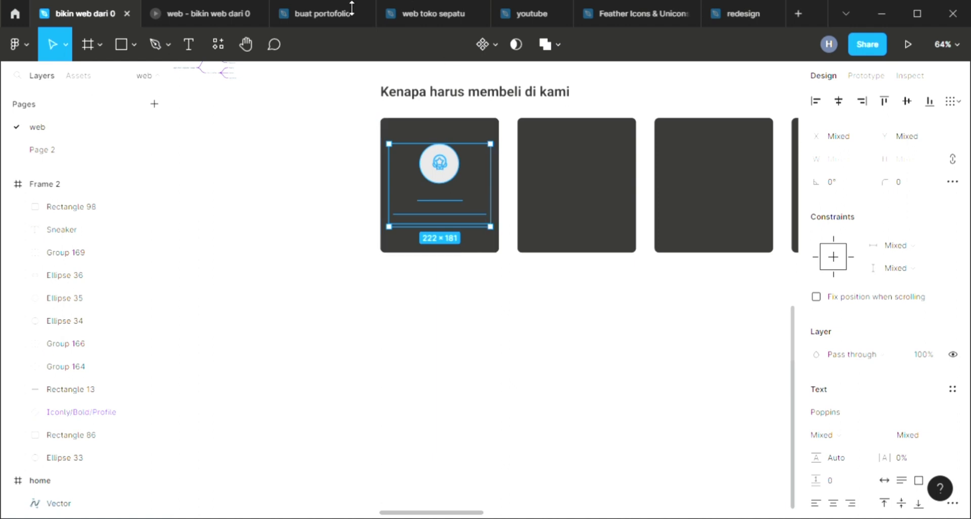
pyautogui.press('Escape')
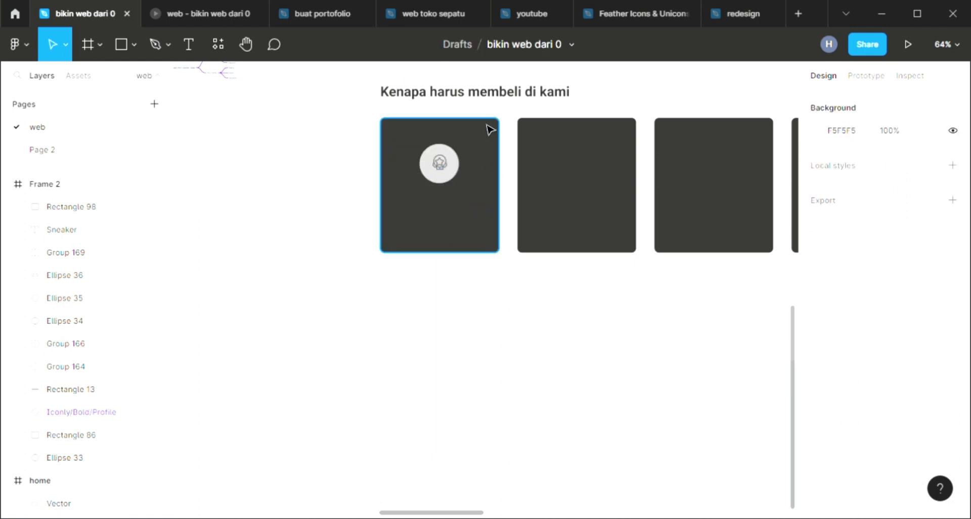
# - Give the first benefit card a light grey D9D9D9 fill with the eyedropper
pyautogui.click(490, 129)
pyautogui.scroll(3, 526, 173)
pyautogui.keyDown('ctrl'); pyautogui.scroll(-1, 527, 174); pyautogui.keyUp('ctrl')
pyautogui.scroll(2, 526, 173)
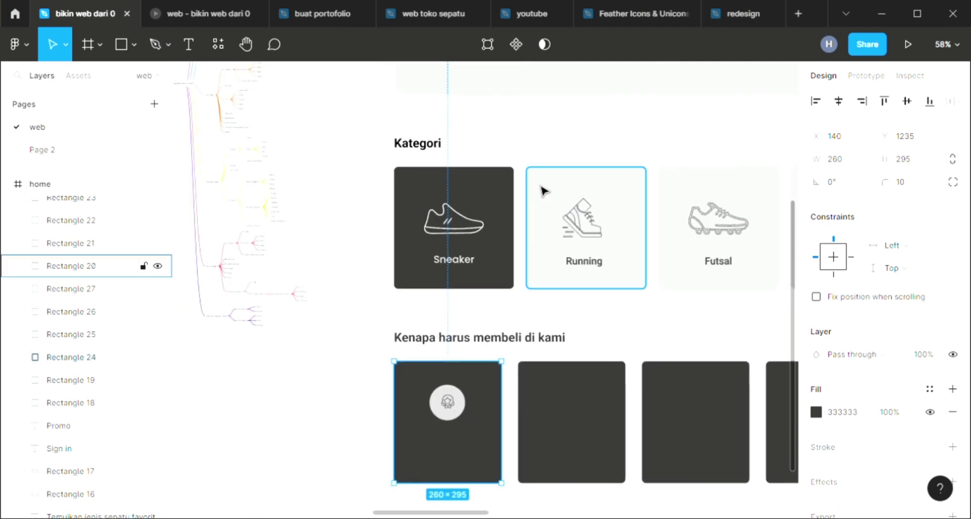
pyautogui.keyDown('ctrl'); pyautogui.scroll(-3, 542, 191); pyautogui.keyUp('ctrl')
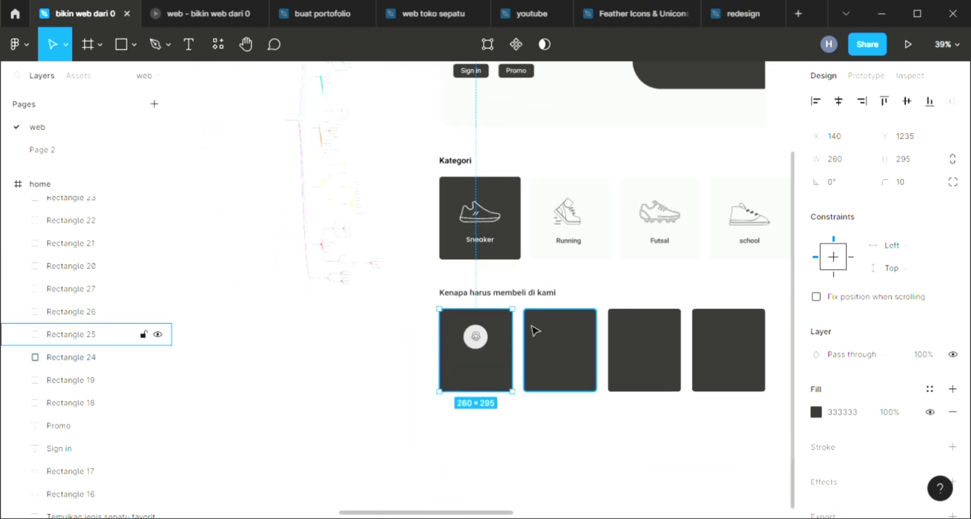
pyautogui.press('i')
pyautogui.click(731, 132)
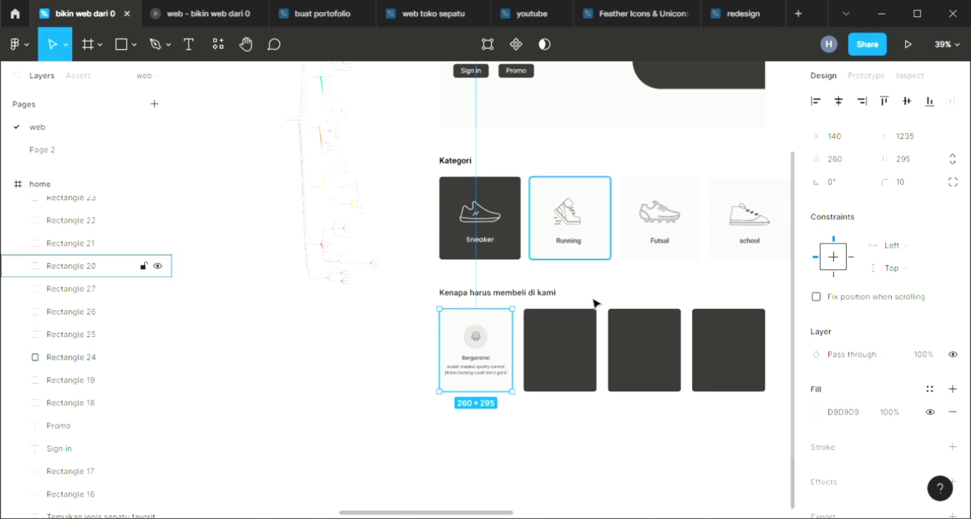
# - Apply the same light grey fill to the other three benefit cards
pyautogui.click(565, 420)
pyautogui.click(585, 382)
pyautogui.keyDown('shift'); pyautogui.click(636, 368); pyautogui.keyUp('shift')
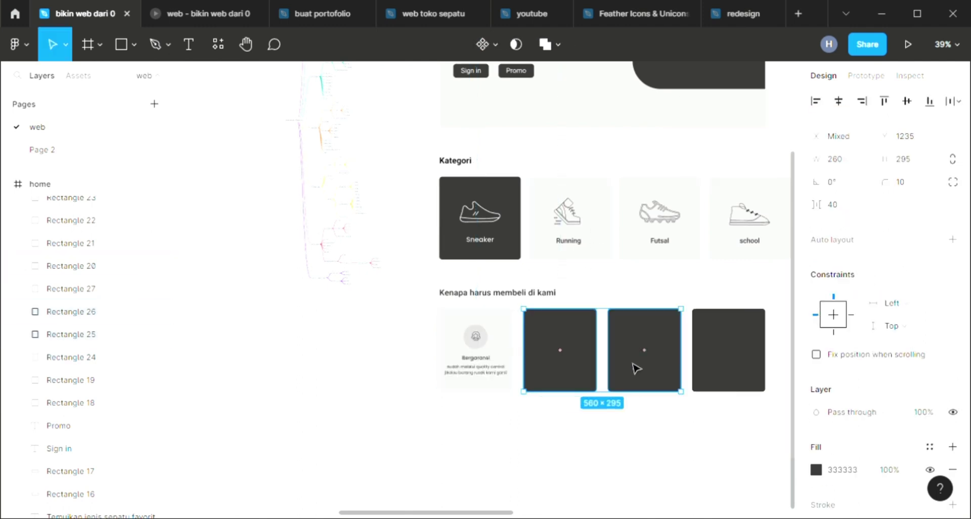
pyautogui.keyDown('shift'); pyautogui.click(720, 359); pyautogui.keyUp('shift')
pyautogui.press('i')
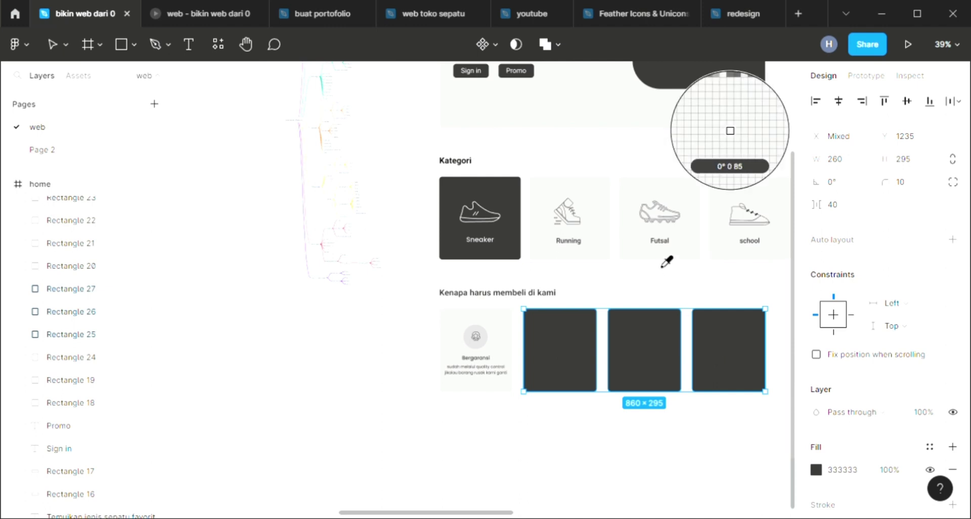
pyautogui.click(606, 218)
pyautogui.click(561, 444)
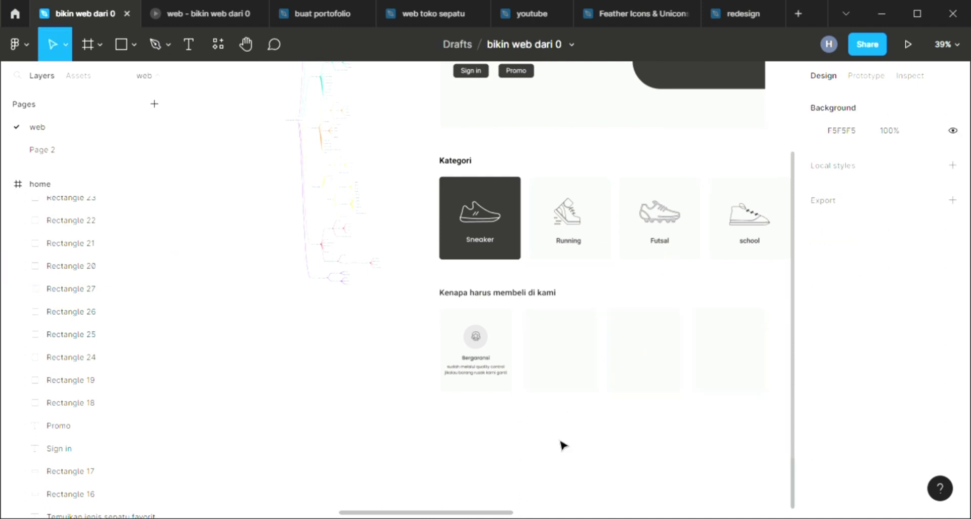
# - Zoom in on the Bergaransi card to inspect it
pyautogui.scroll(-1, 488, 399)
pyautogui.scroll(2, 481, 395)
pyautogui.scroll(3, 479, 394)
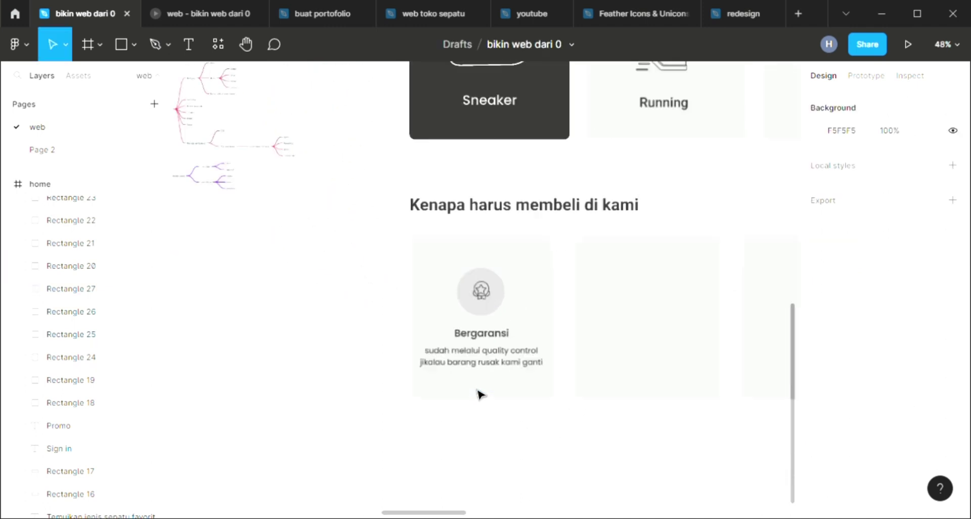
pyautogui.scroll(3, 480, 394)
pyautogui.scroll(-1, 499, 289)
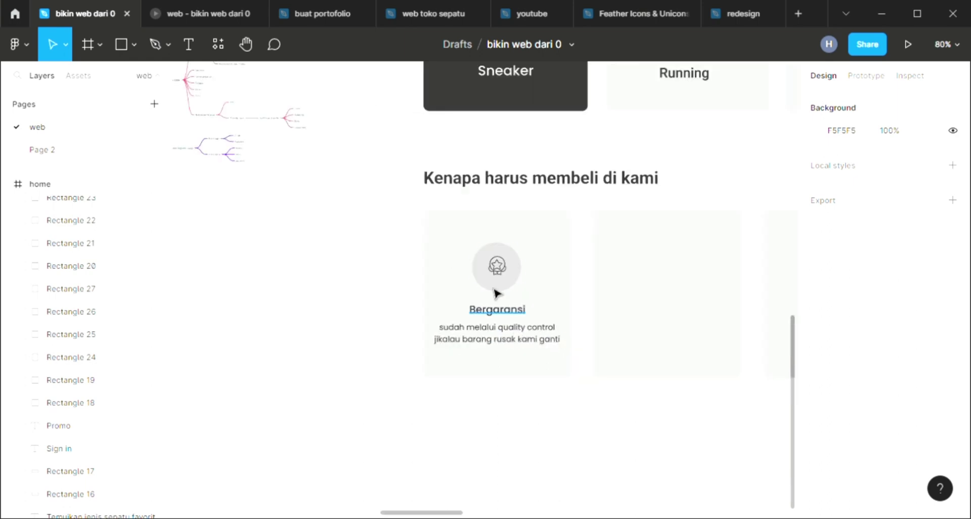
pyautogui.scroll(2, 496, 288)
pyautogui.scroll(2, 506, 273)
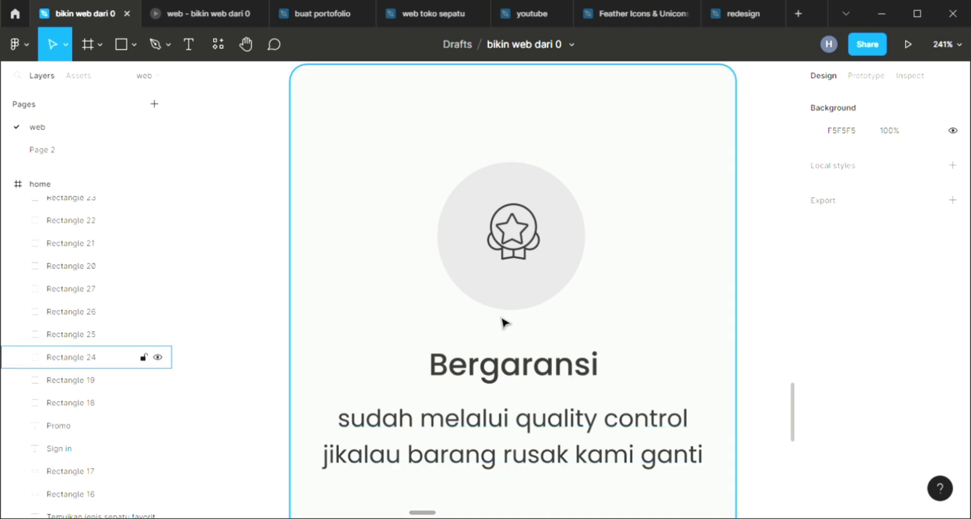
# - Zoom back out and minimize the Figma window
pyautogui.scroll(-3, 504, 329)
pyautogui.scroll(-3, 505, 343)
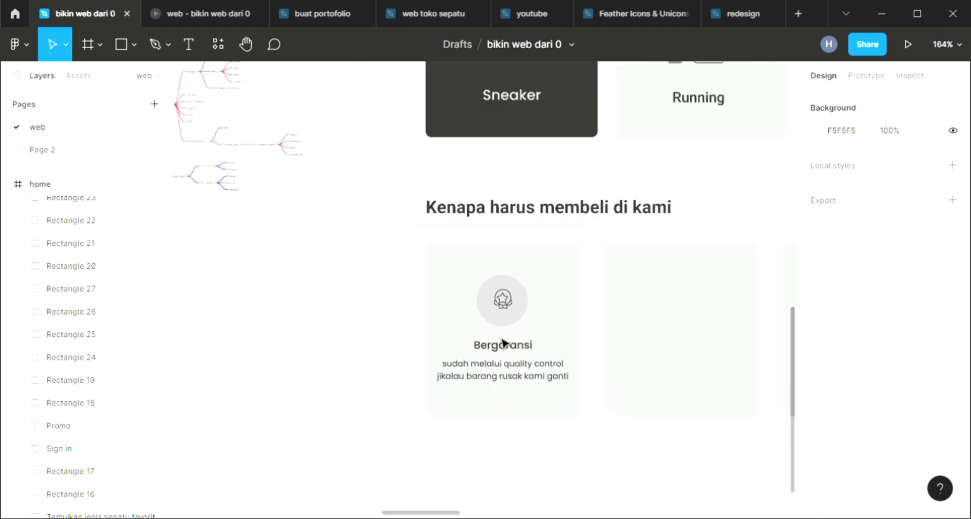
pyautogui.scroll(-2, 503, 340)
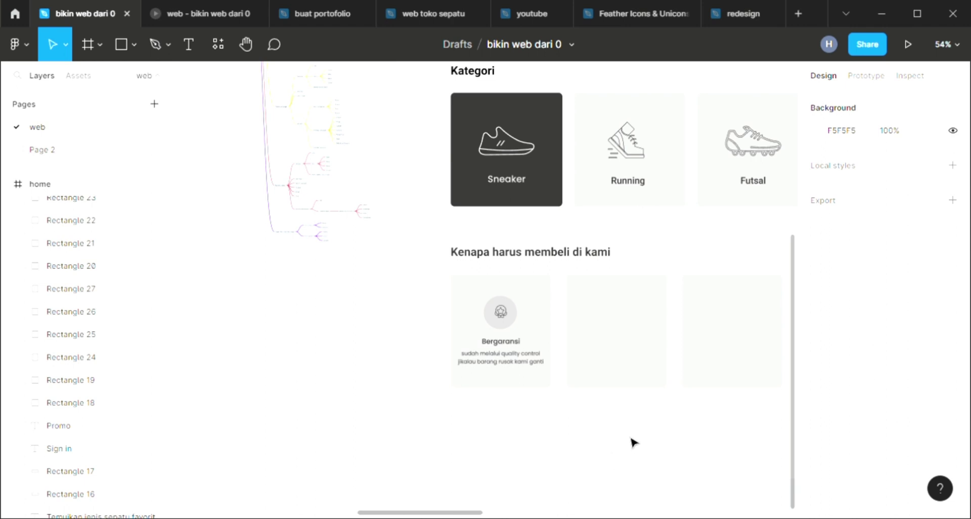
pyautogui.click(881, 14)
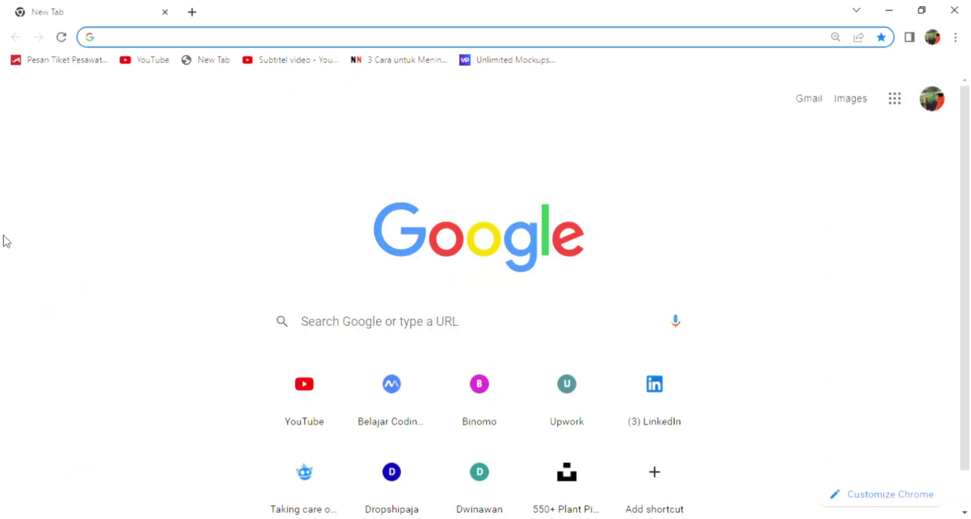
# - Search Google for 'iconscout' and open the Iconscout Graphics Library result
pyautogui.write('ic')
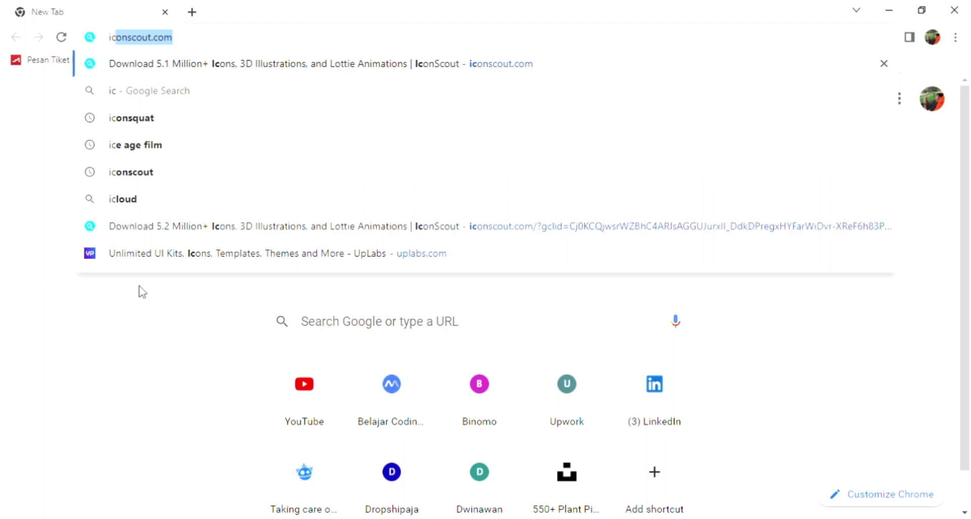
pyautogui.write('on')
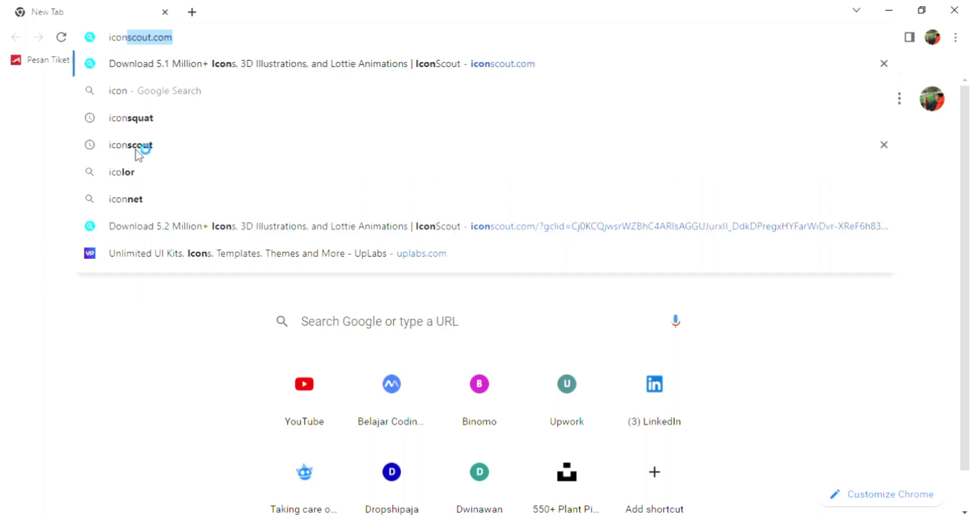
pyautogui.click(141, 147)
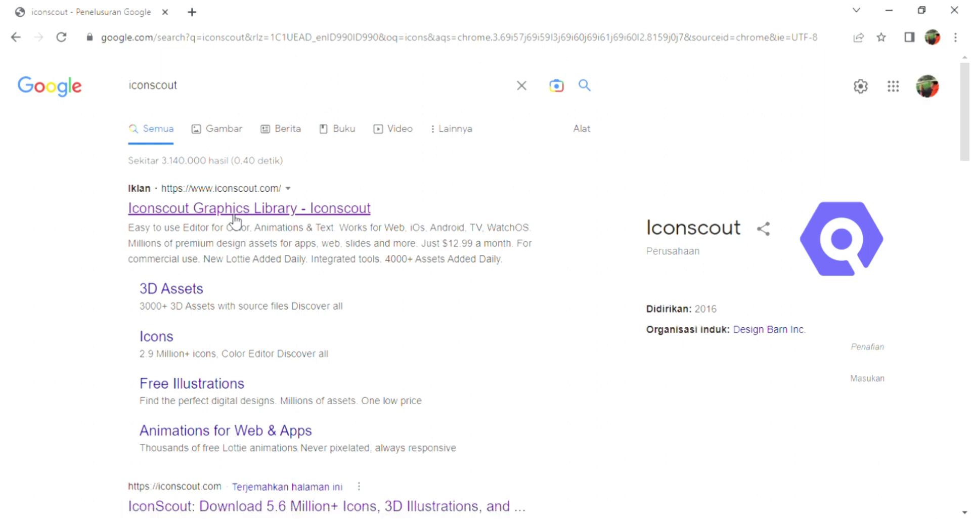
pyautogui.click(235, 219)
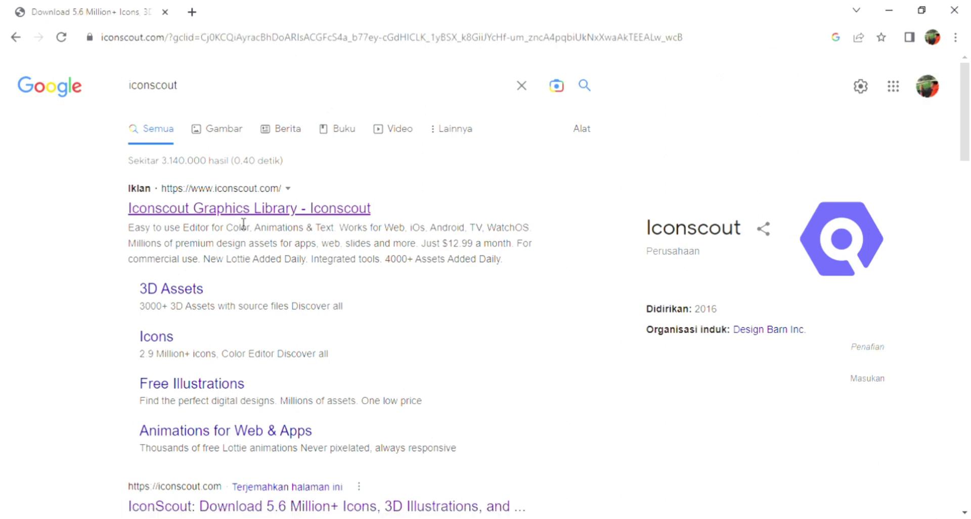
# - Browse the IconScout homepage and open the Lottie Animations page
pyautogui.scroll(-1, 348, 251)
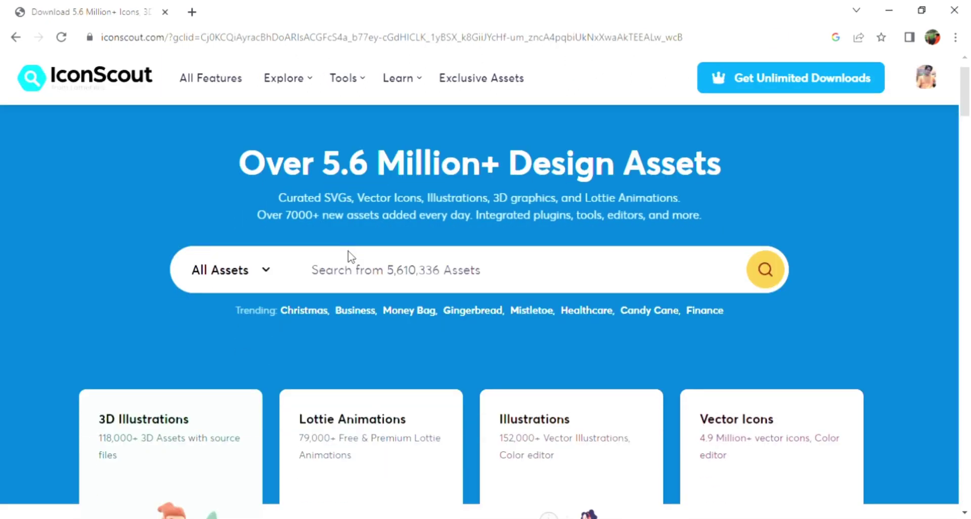
pyautogui.scroll(-15, 405, 313)
pyautogui.scroll(5, 439, 341)
pyautogui.scroll(5, 434, 337)
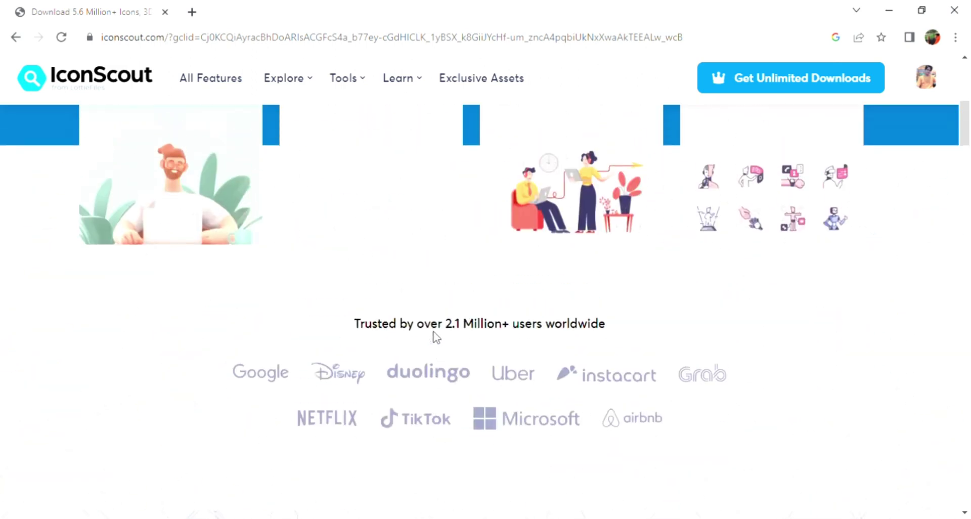
pyautogui.scroll(5, 434, 336)
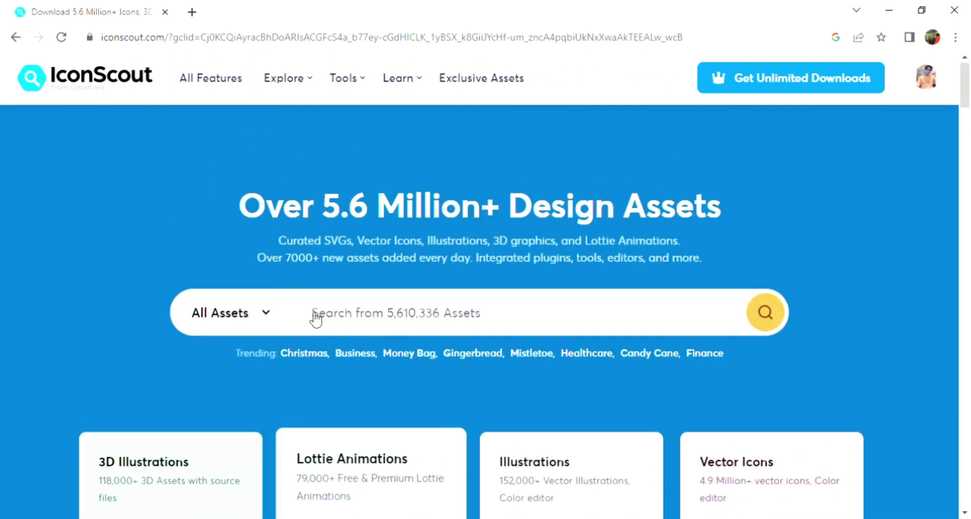
pyautogui.click(351, 323)
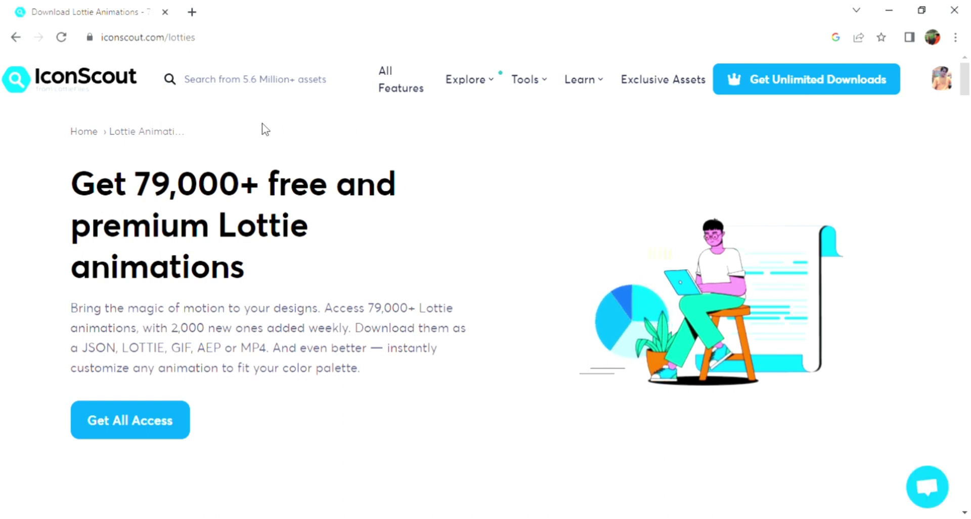
# - Rerun the recent 'cart' search and scroll through the Cart Icons results
pyautogui.click(257, 94)
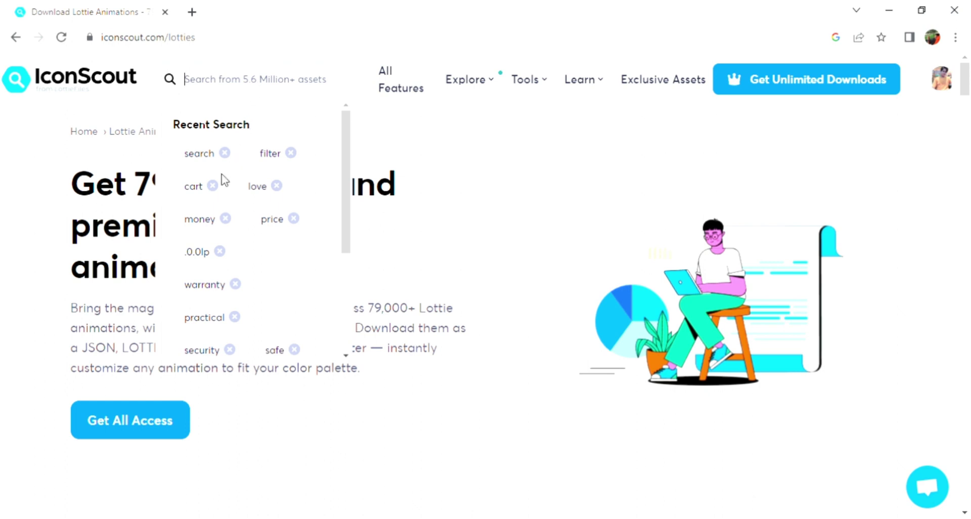
pyautogui.click(194, 187)
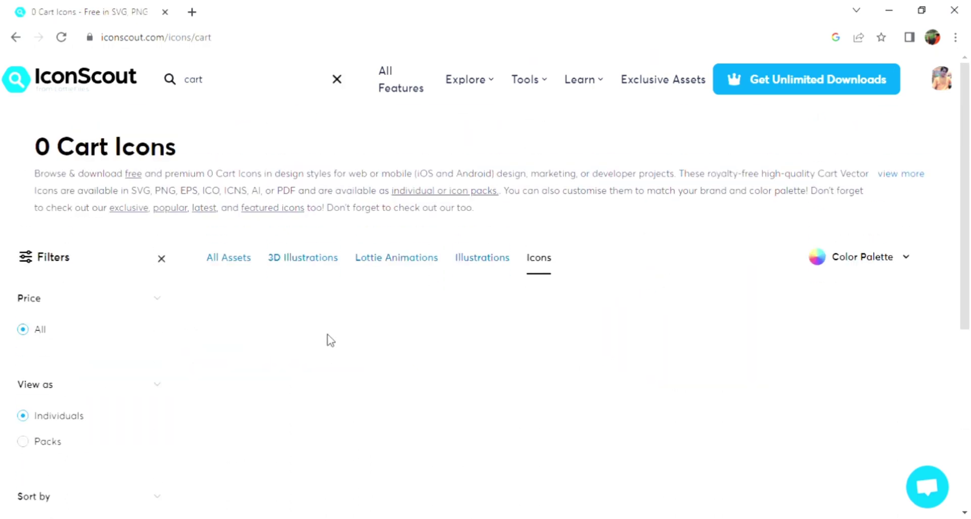
pyautogui.scroll(-3, 329, 338)
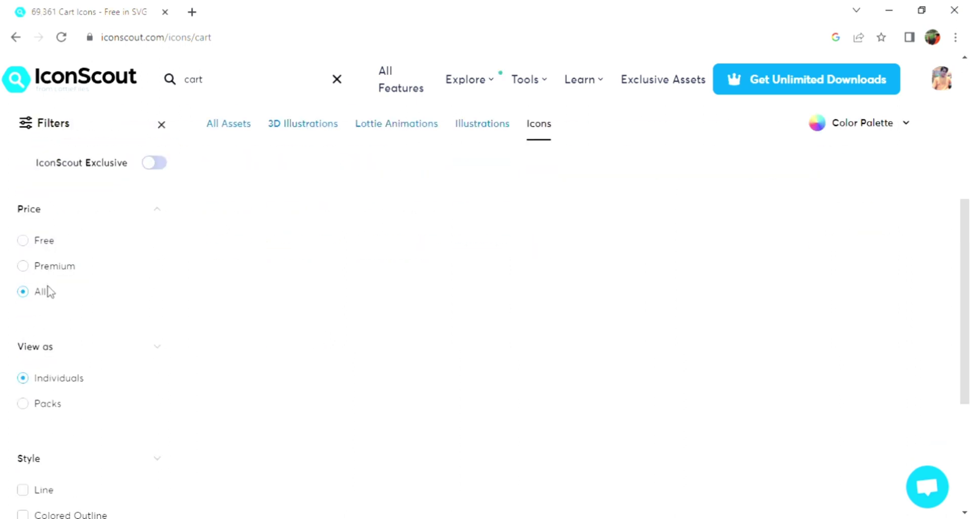
pyautogui.scroll(-4, 81, 405)
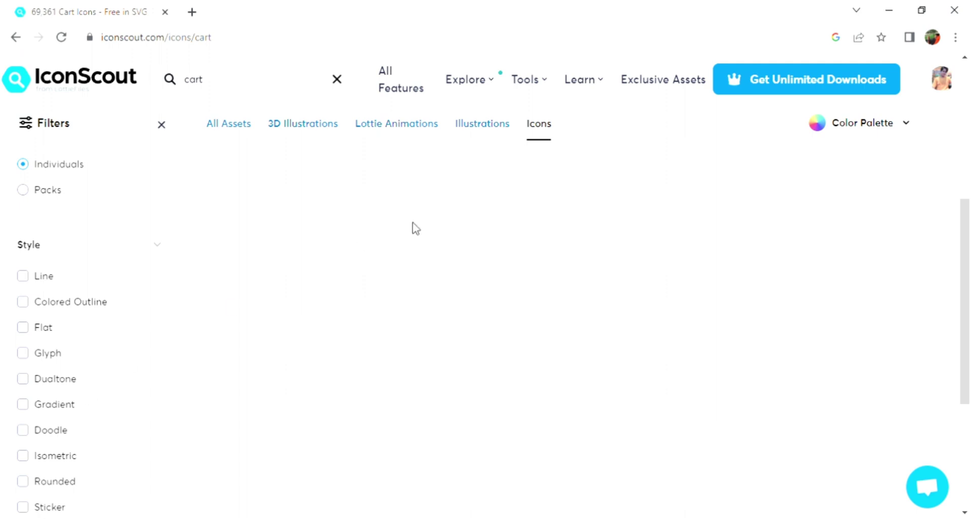
pyautogui.scroll(1, 419, 223)
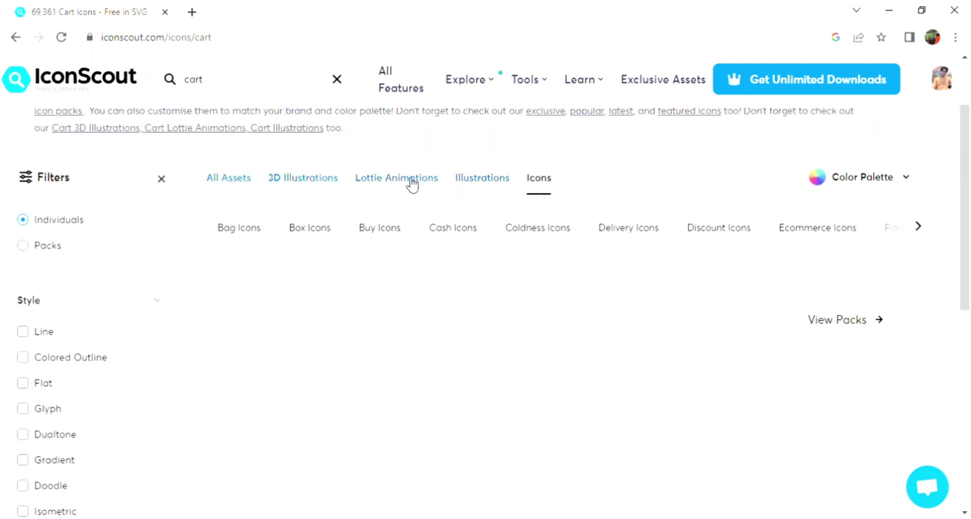